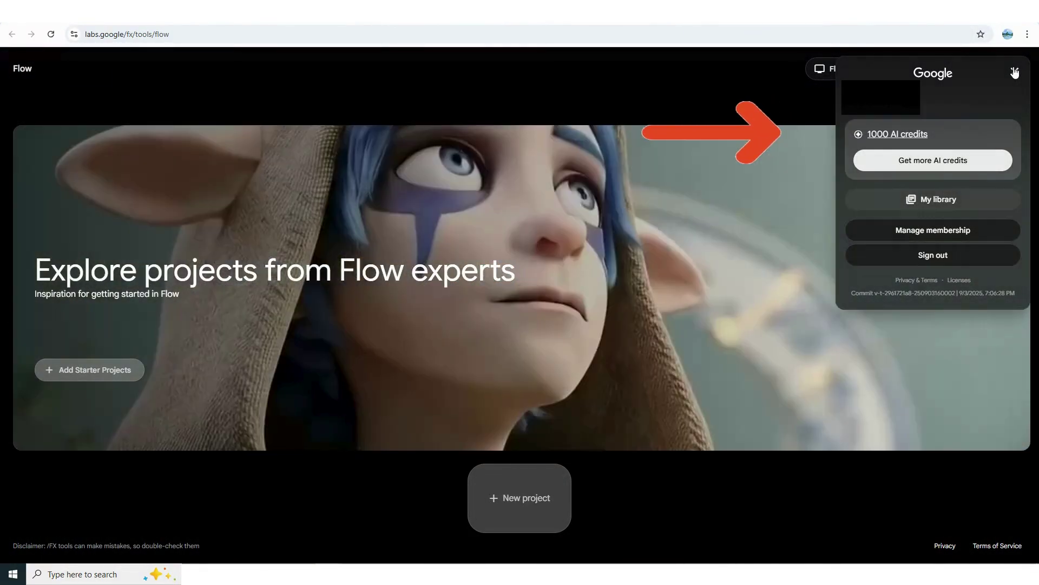
Scroll to the Pro vs Ultra comparison, check footnote 11 on monthly Flow credits, then open Whisk
scroll(820, 206, down, 2)
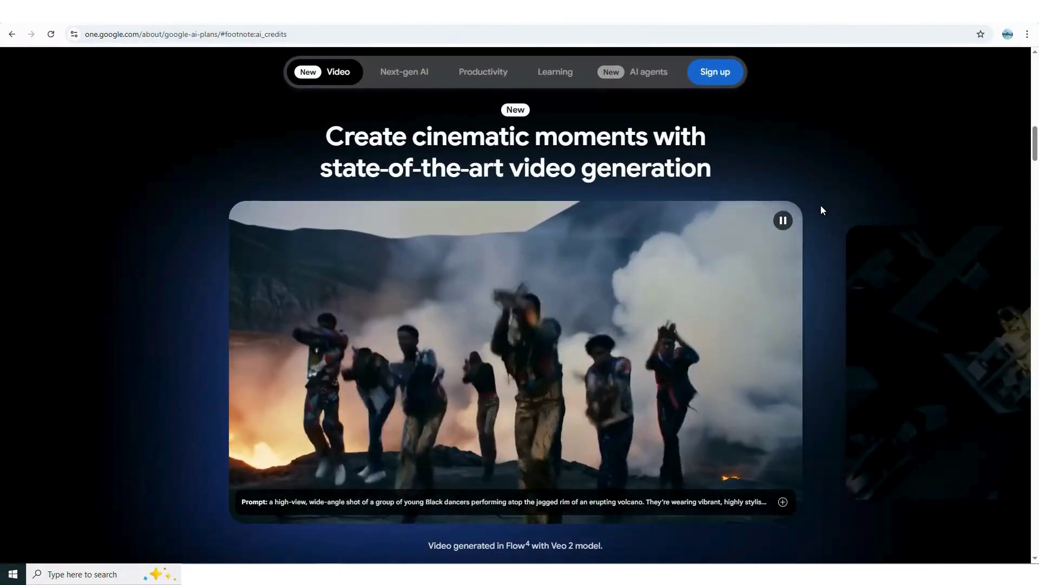
scroll(821, 210, down, 9)
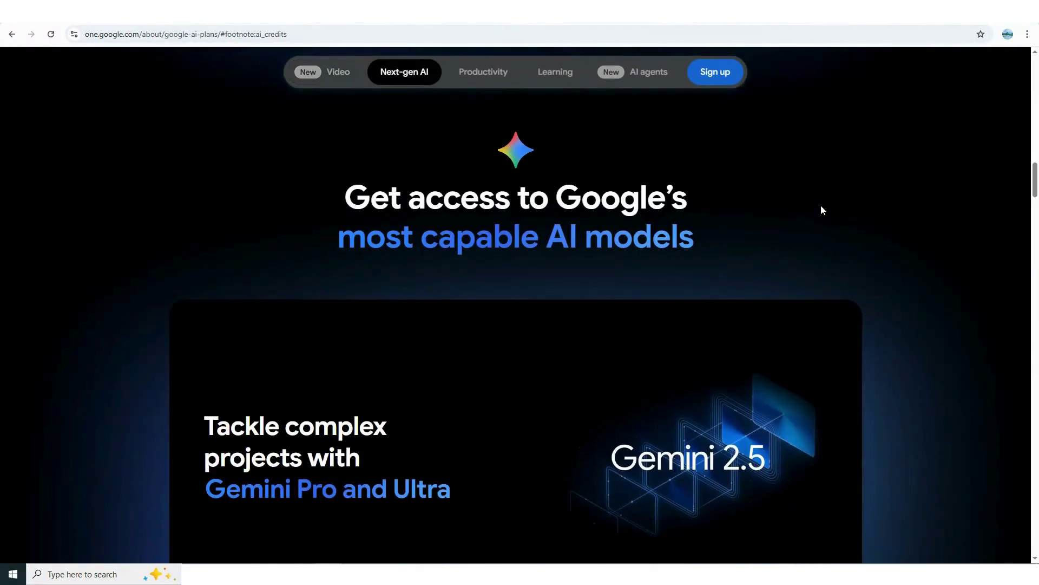
scroll(821, 210, down, 15)
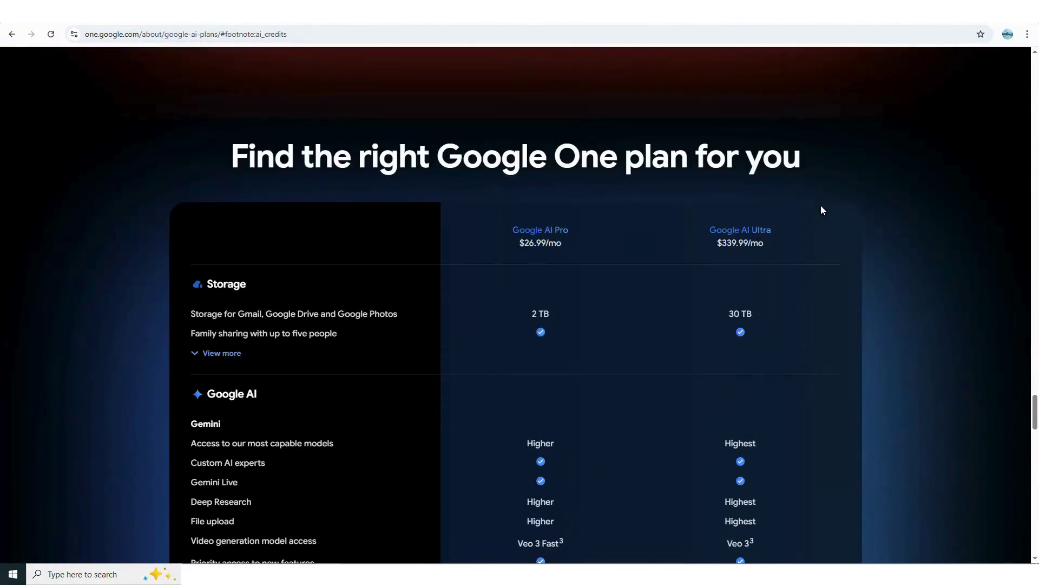
scroll(821, 210, down, 6)
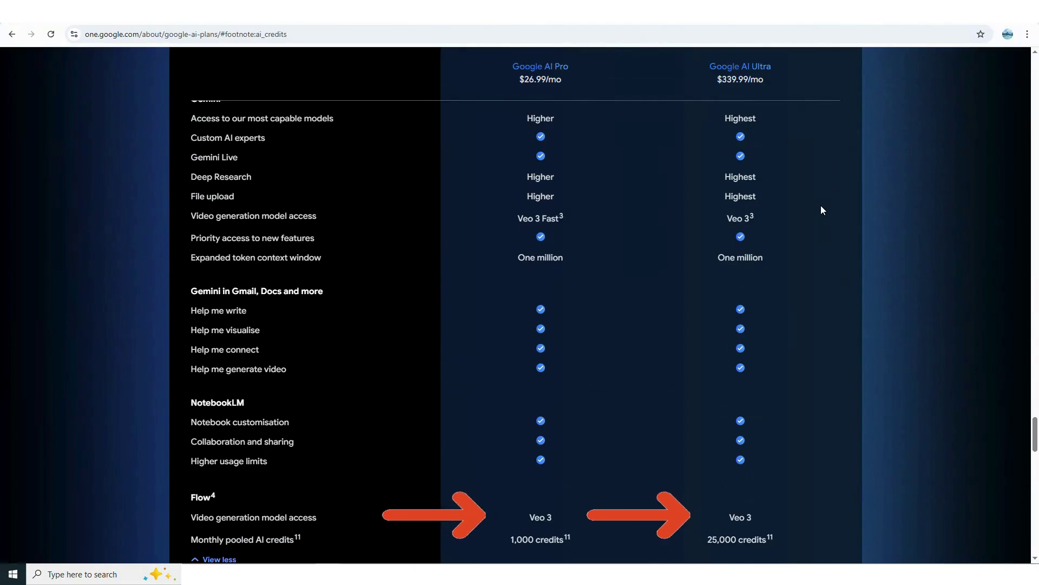
click(568, 538)
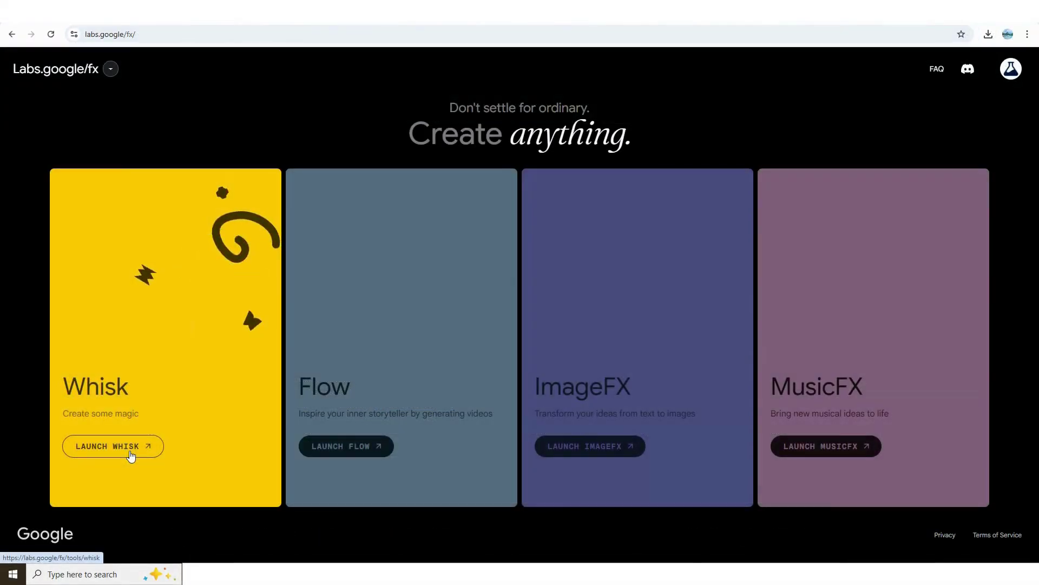
click(130, 453)
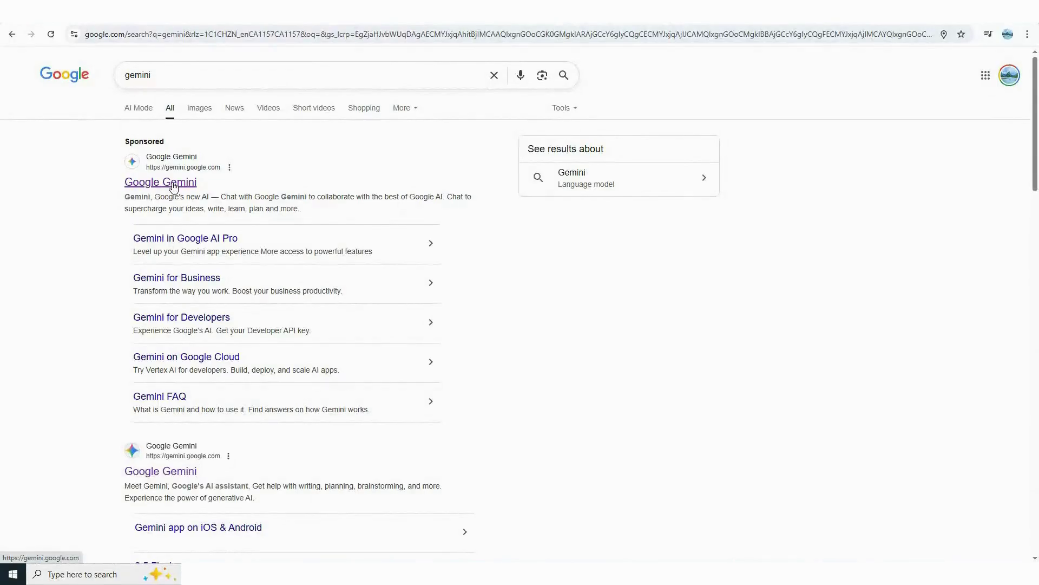
Open Gemini from the results, dismiss the image-editing banner, and toggle Create images on and off
click(173, 184)
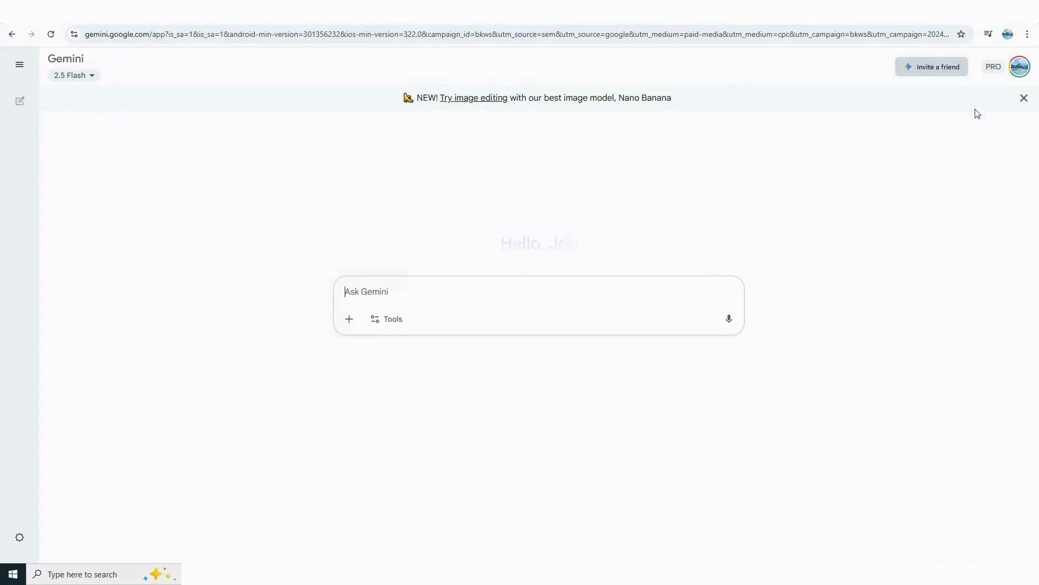
click(1024, 98)
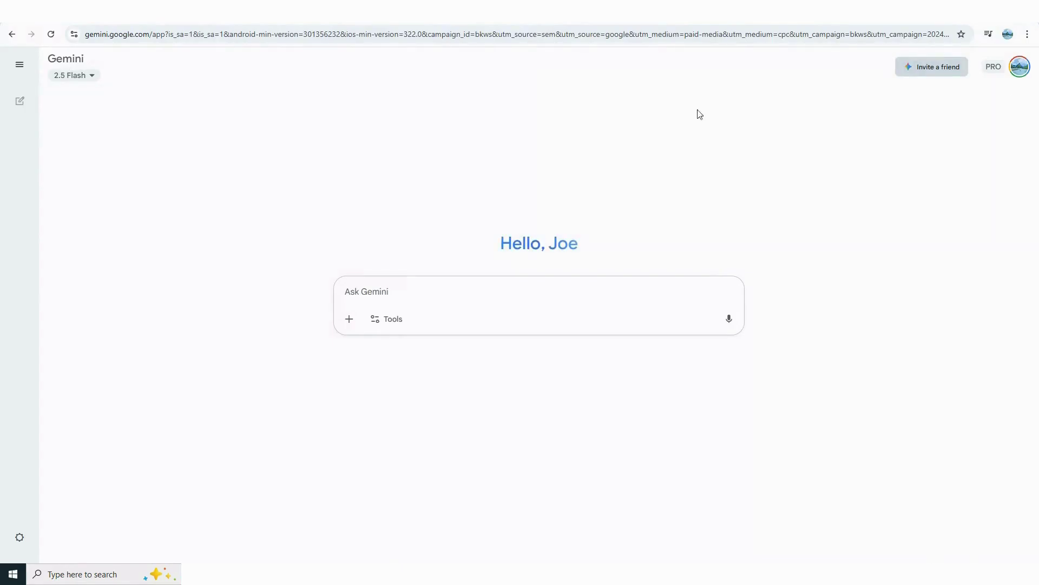
click(394, 321)
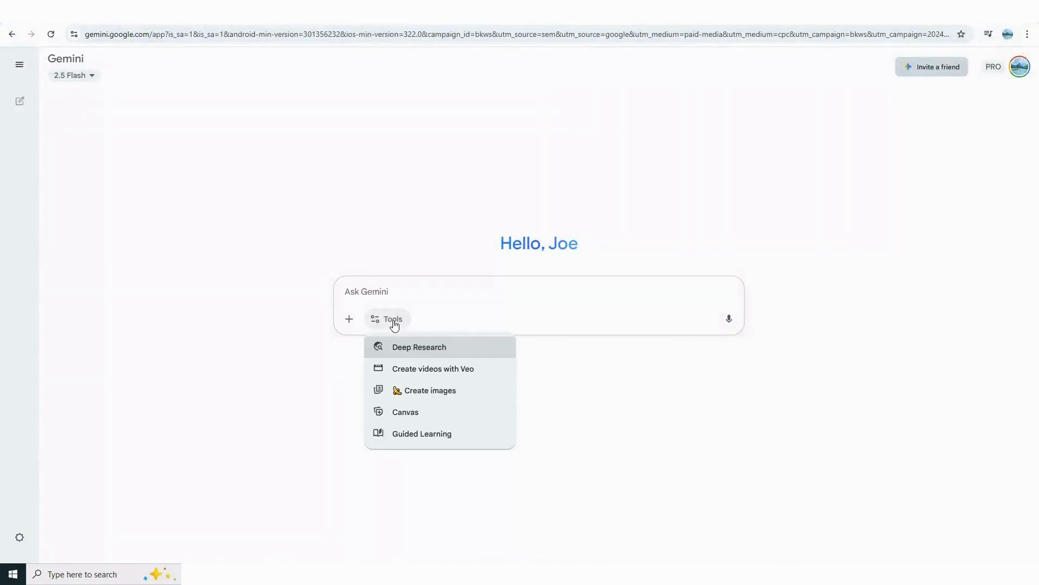
click(468, 396)
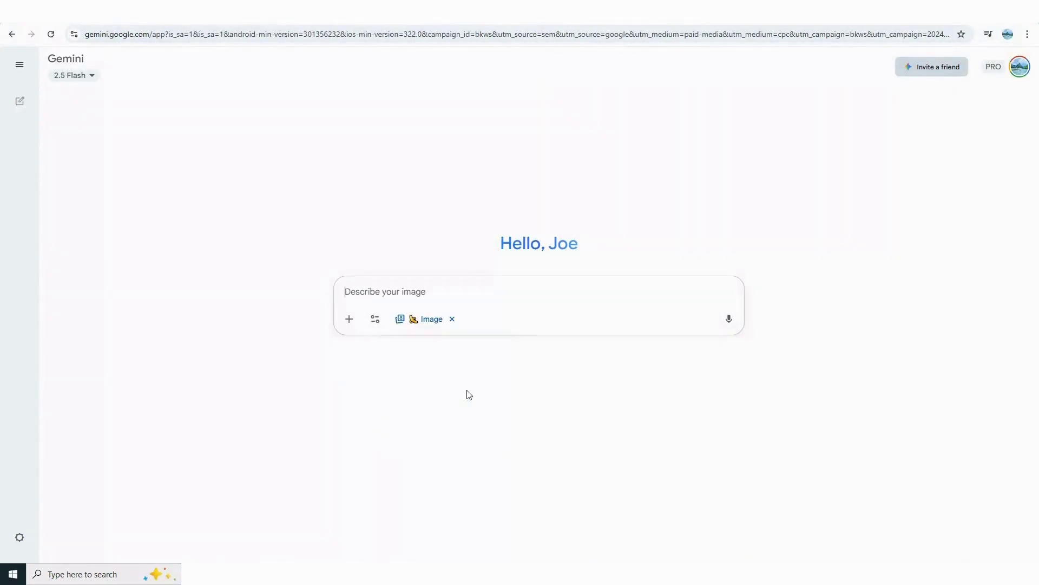
click(453, 319)
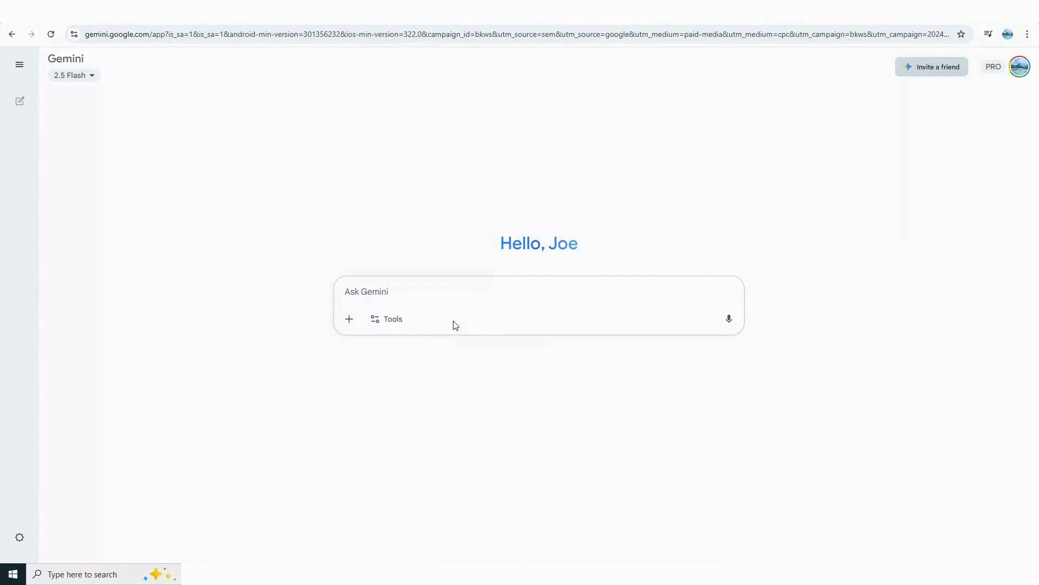
Try the Canvas and Guided Learning tools, turning each back off, and reopen the tools list
click(398, 329)
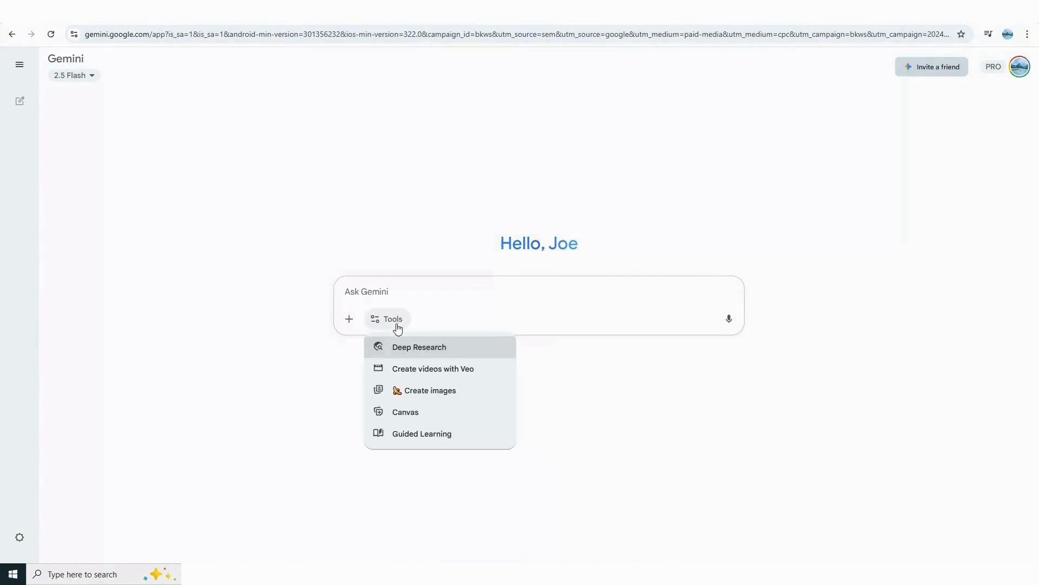
click(420, 416)
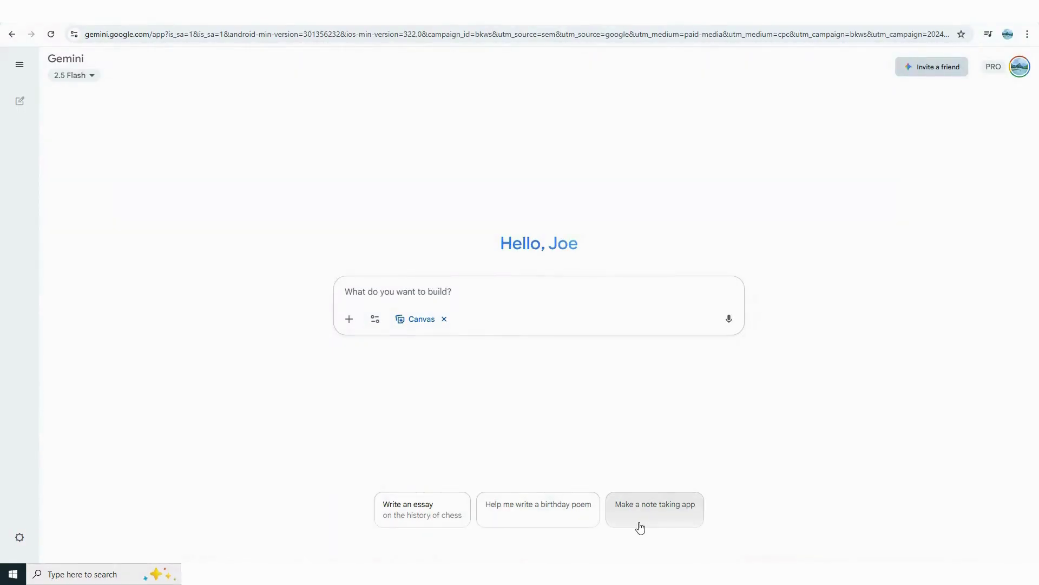
click(444, 319)
click(402, 321)
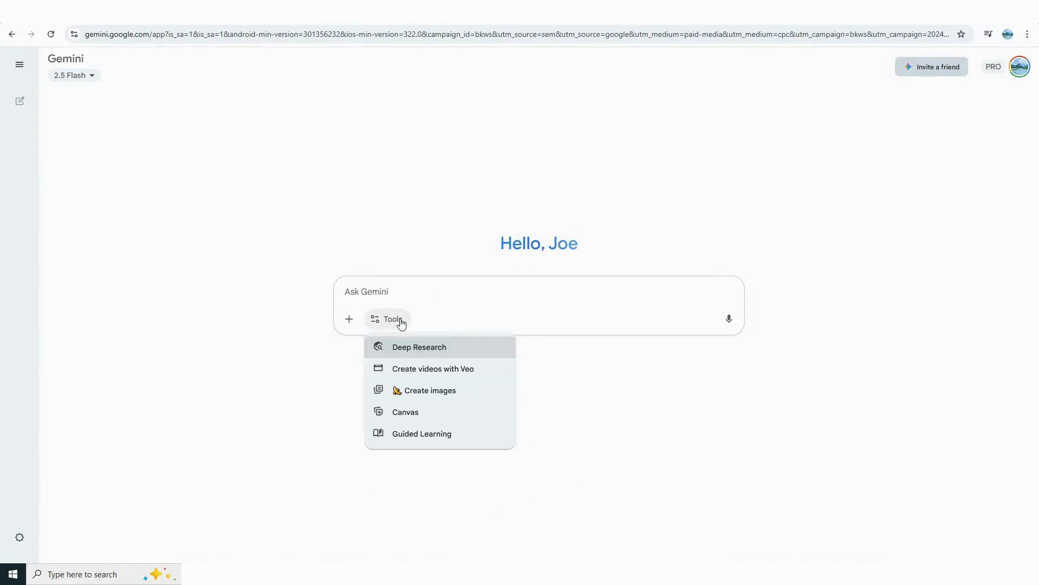
click(416, 435)
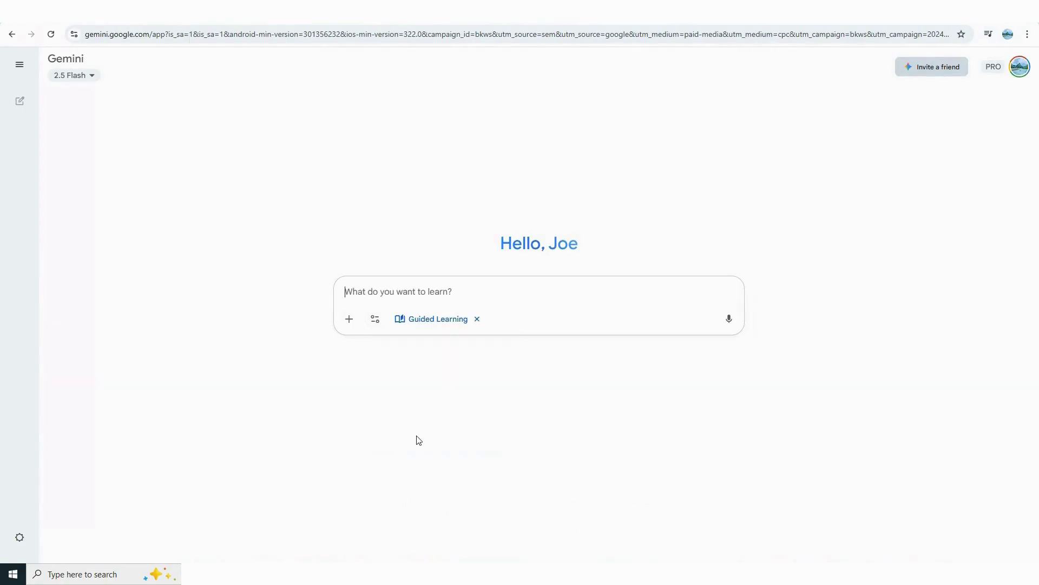
click(477, 319)
click(402, 321)
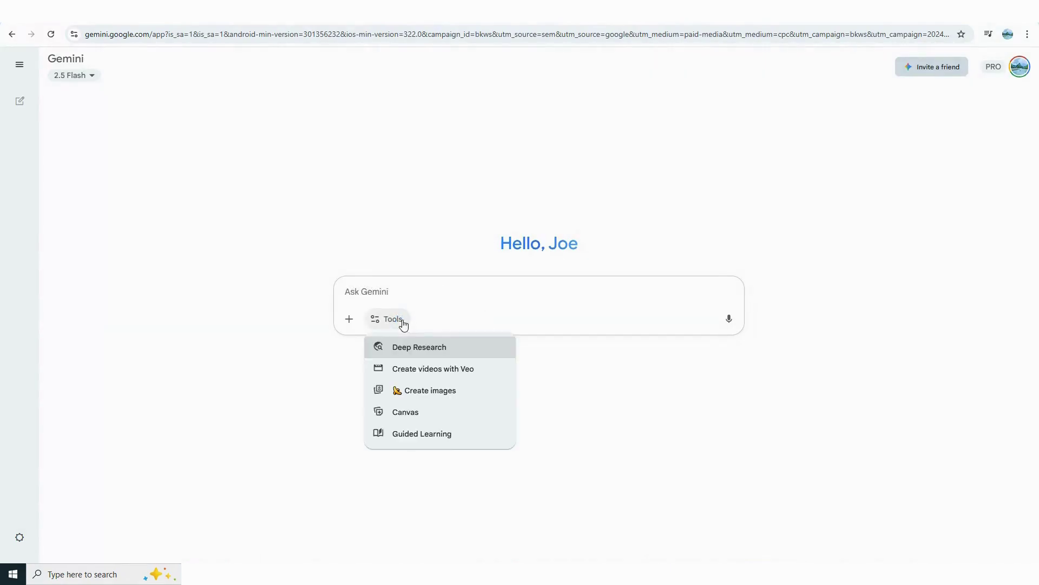
Choose Create videos with Veo, paste the 1940s city street prompt, and submit it
click(469, 374)
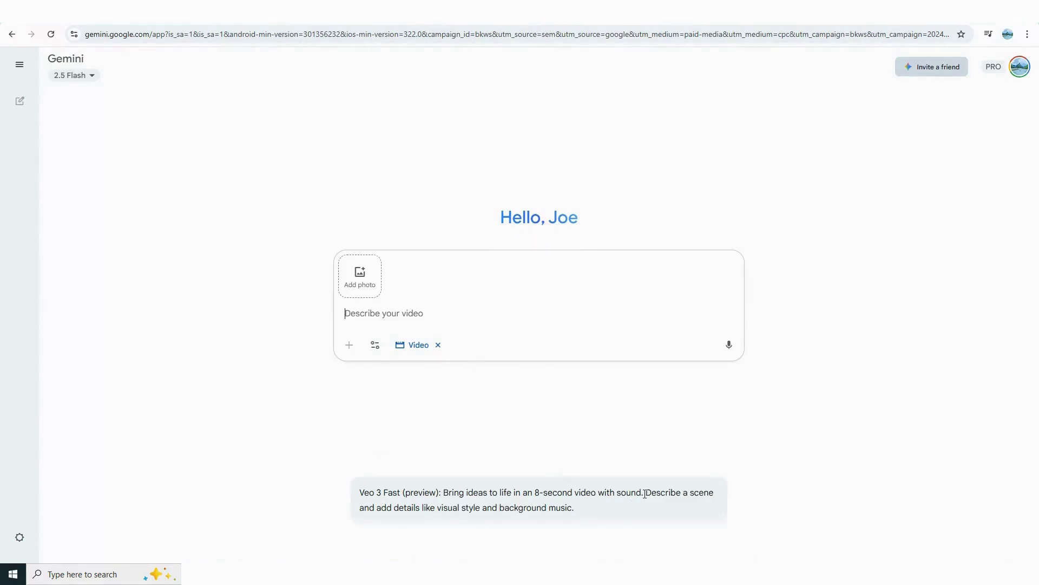
drag(587, 492, 370, 493)
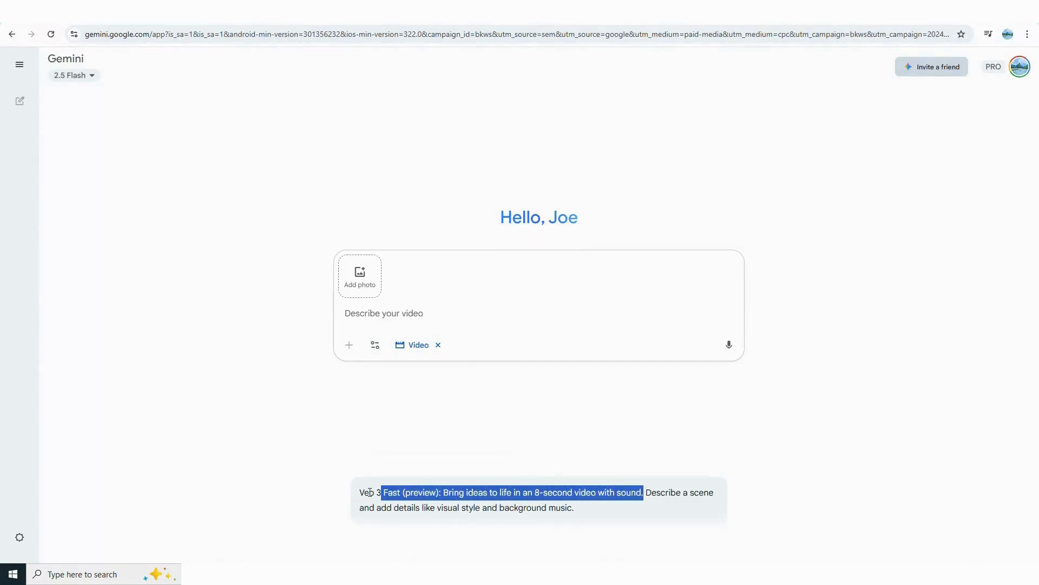
click(588, 513)
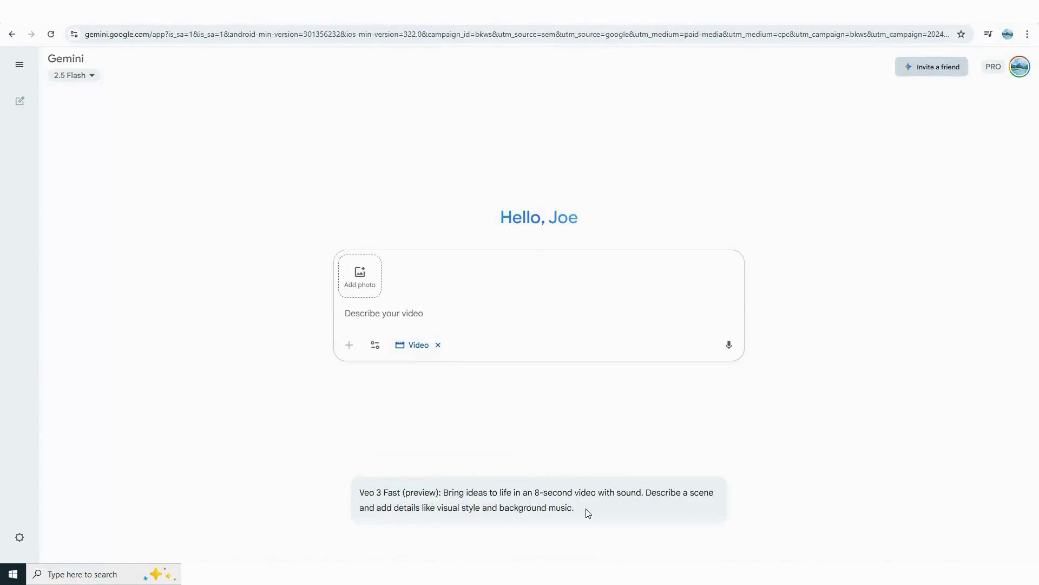
drag(537, 510, 620, 497)
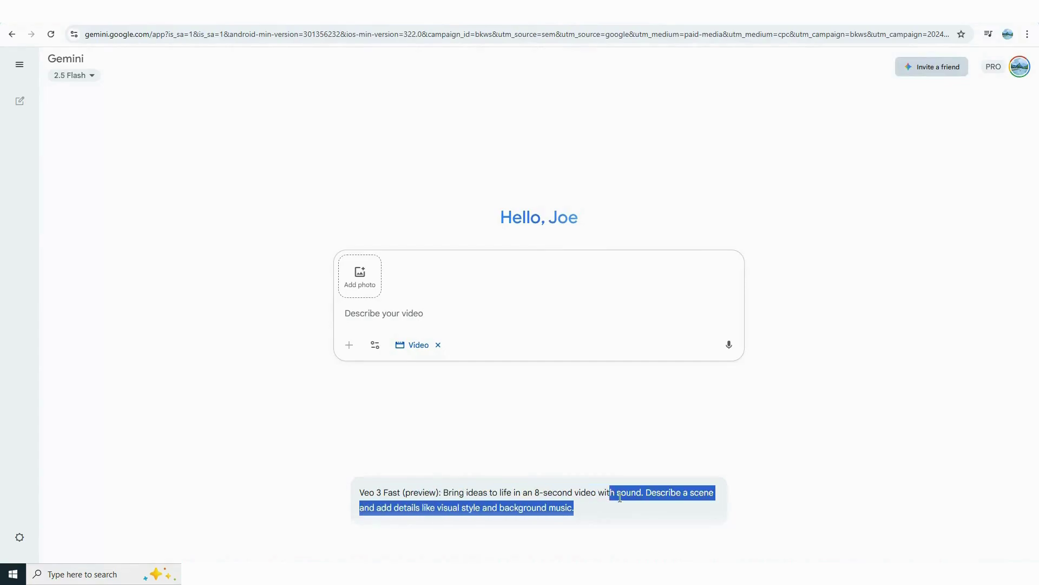
click(594, 514)
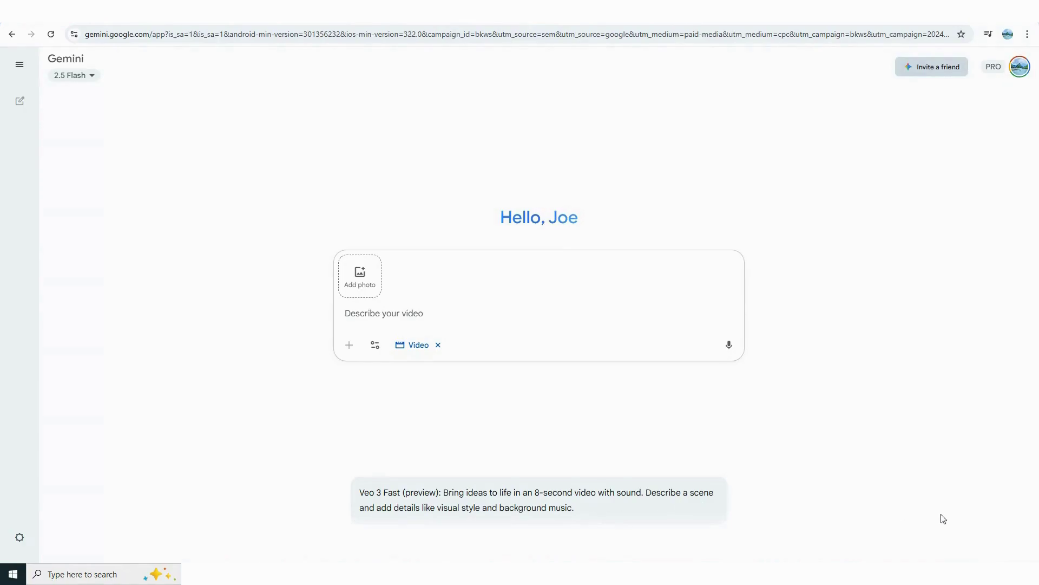
text(8-second cinematic 4K video. A black-and-white 1940s city street, silent, camera panning forward. At 3s, a dramatic boom — the street bursts into color, cars move, neon signs flicker, golden-hour light fills the scene. At 5s, one character turns toward the camera, locks eyes, and says with powerful narrator tone: 'This is amazing!' Sound: cinematic reverb on the voice, orchestral swell, city sounds)
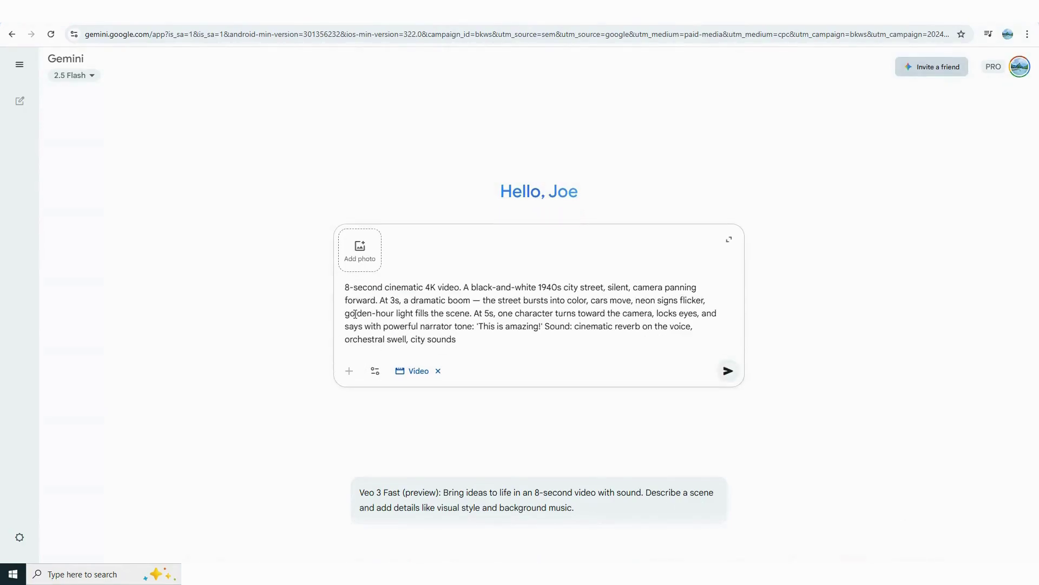
click(728, 372)
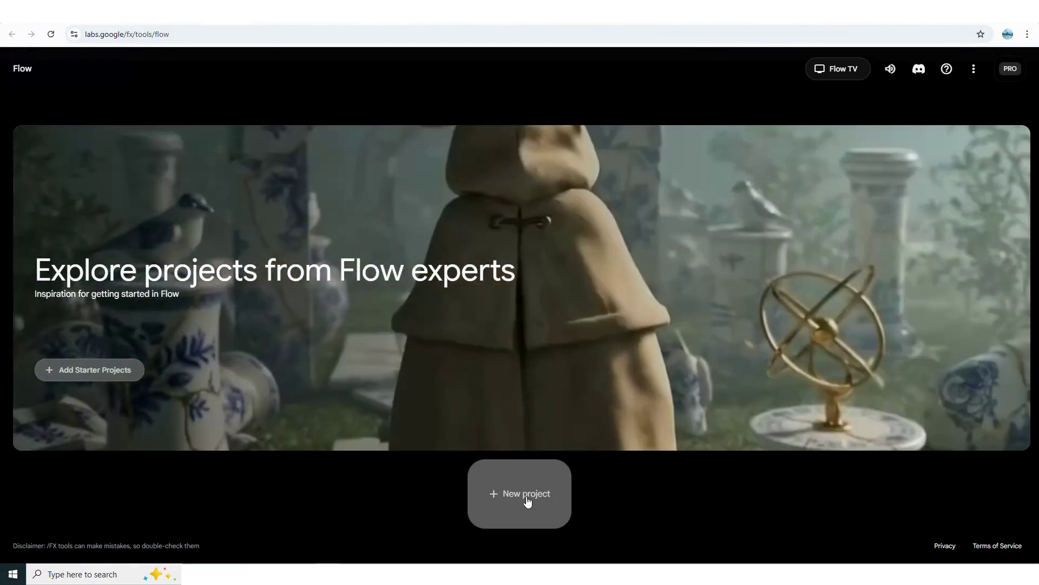
Create a new empty project from the Flow home page
click(527, 502)
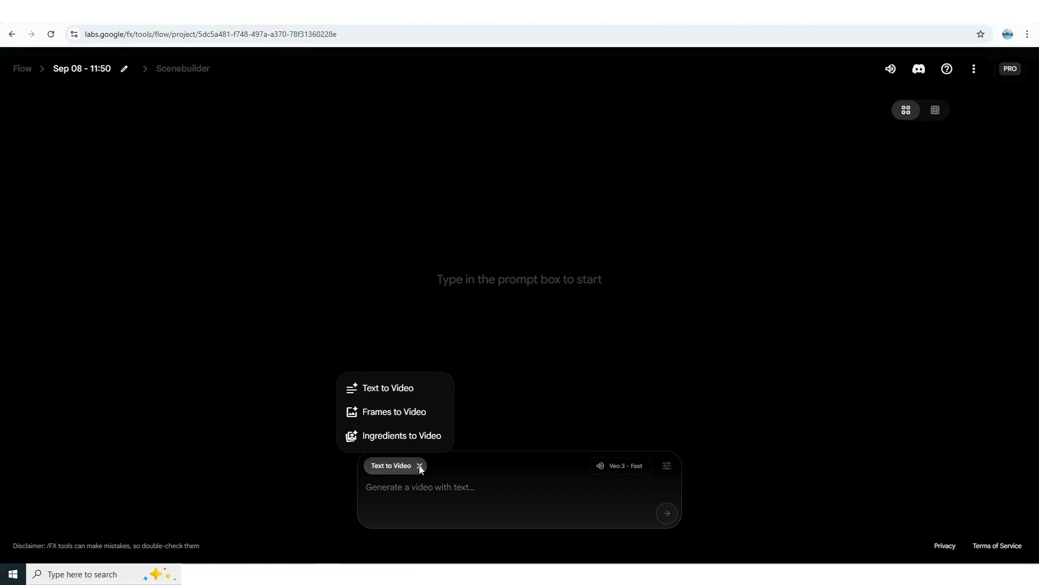
Keep Text to Video and submit the drone-view cyberpunk market street prompt
click(424, 395)
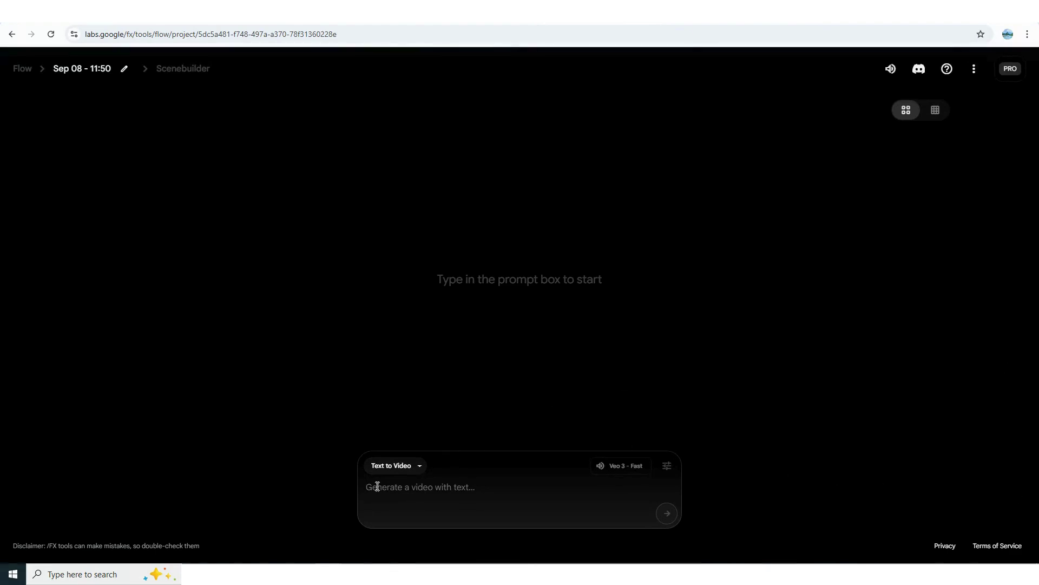
text(A bustling market street in a cyberpunk setting, with neon signs illuminating diverse characters and flying vehicles, viewed from a drone perspective, with a slight rain effect.)
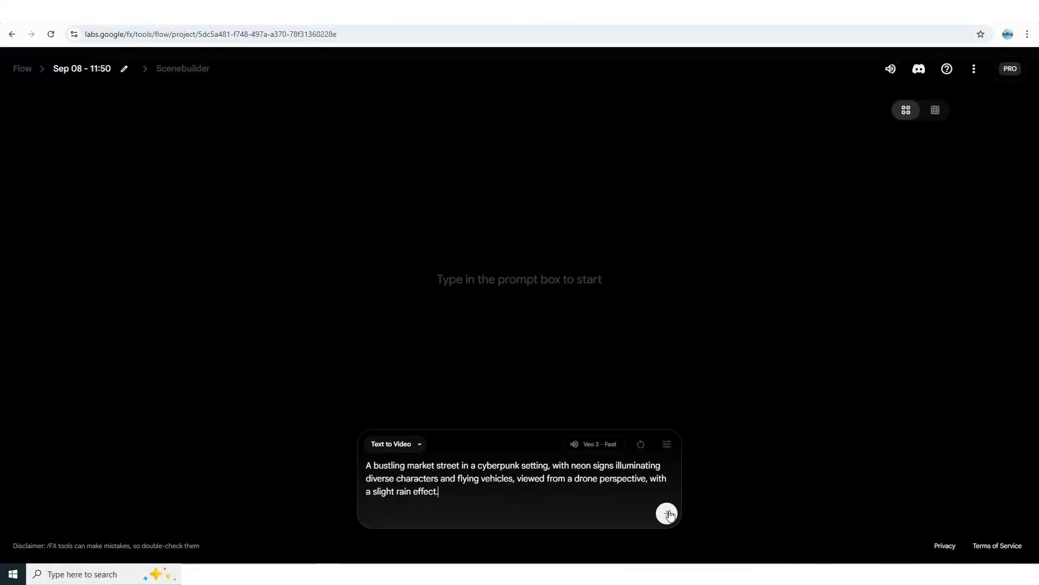
click(666, 513)
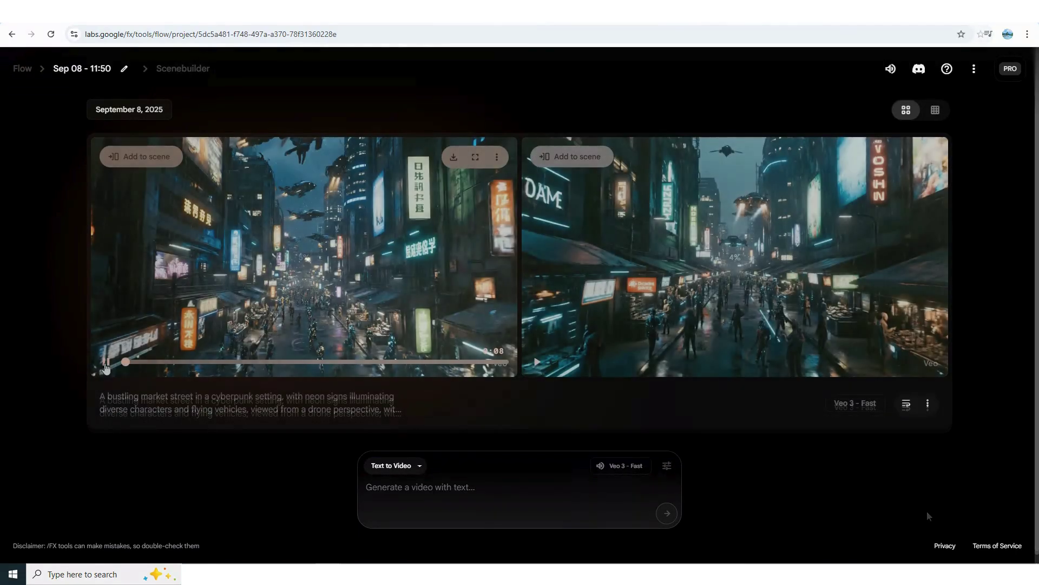
Play the first cyberpunk clip, then confirm Veo 3 - Fast as the model in generation settings
click(106, 368)
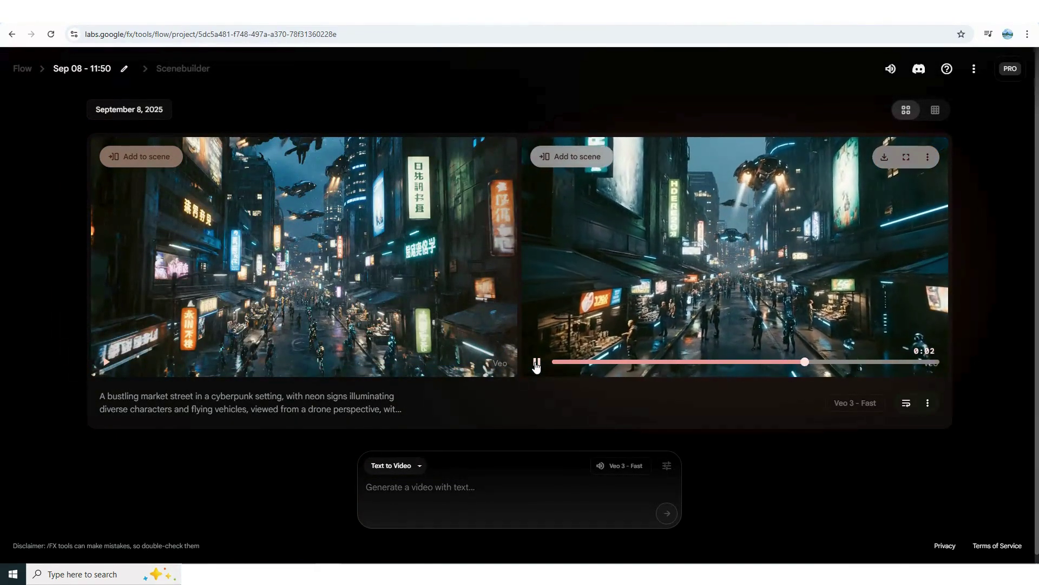
click(667, 468)
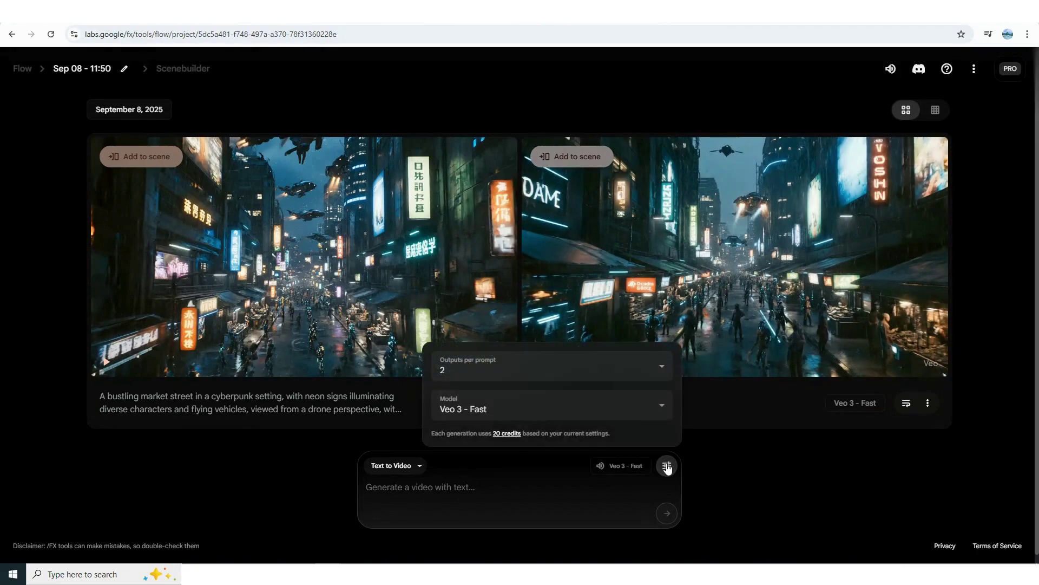
click(662, 408)
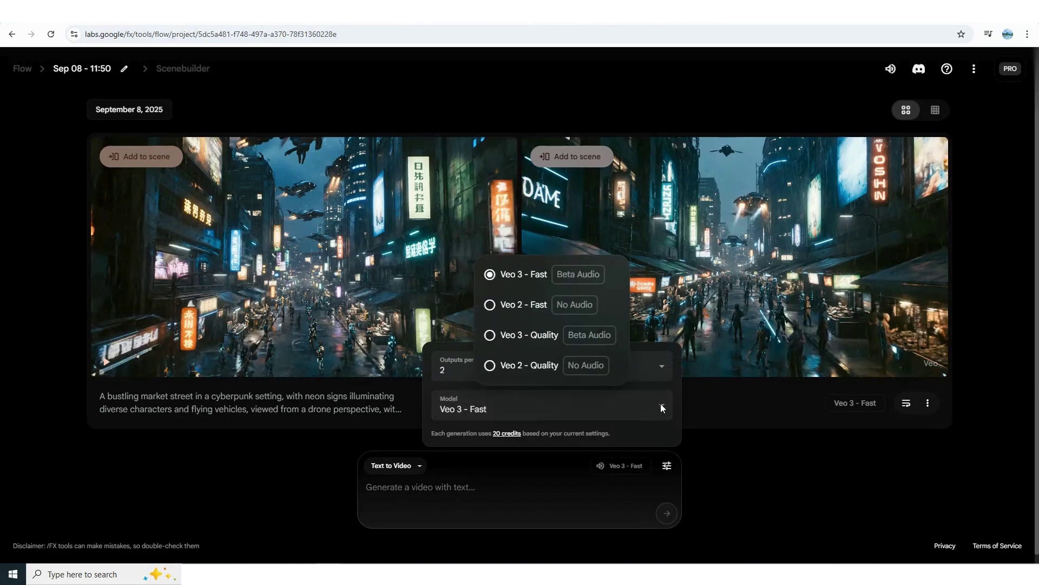
click(661, 407)
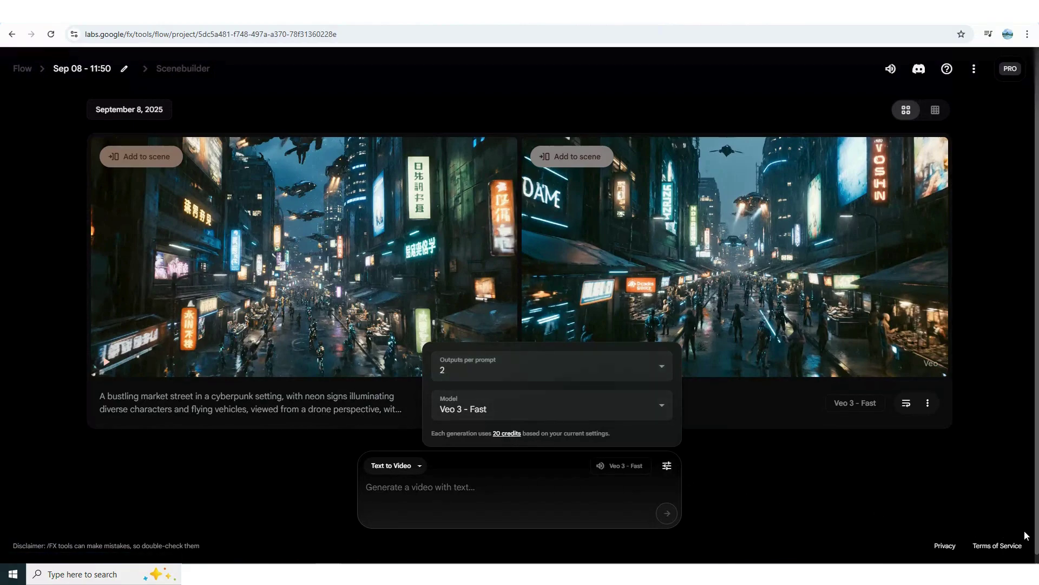
key(Escape)
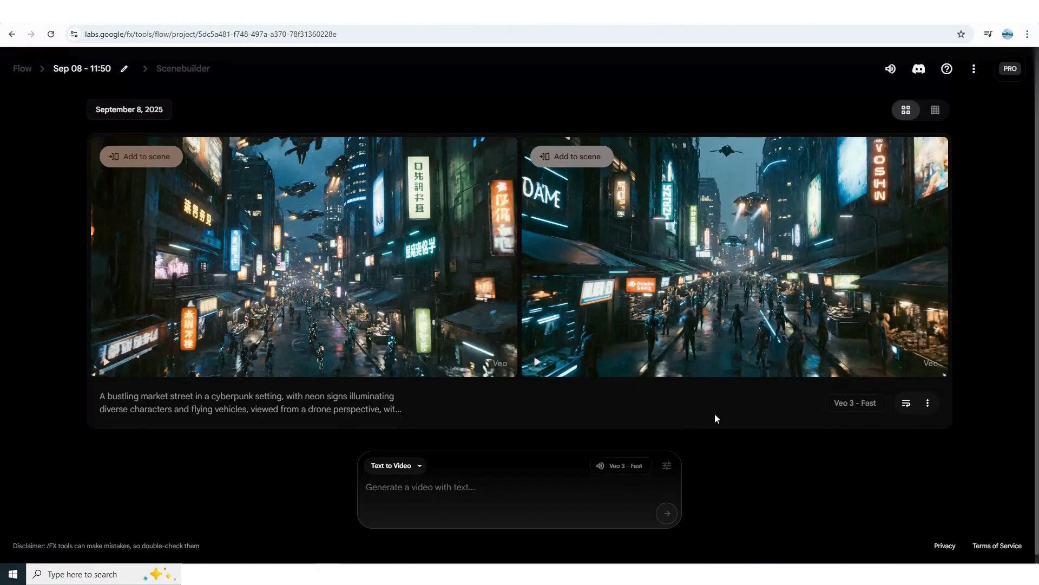
mouse_move(608, 469)
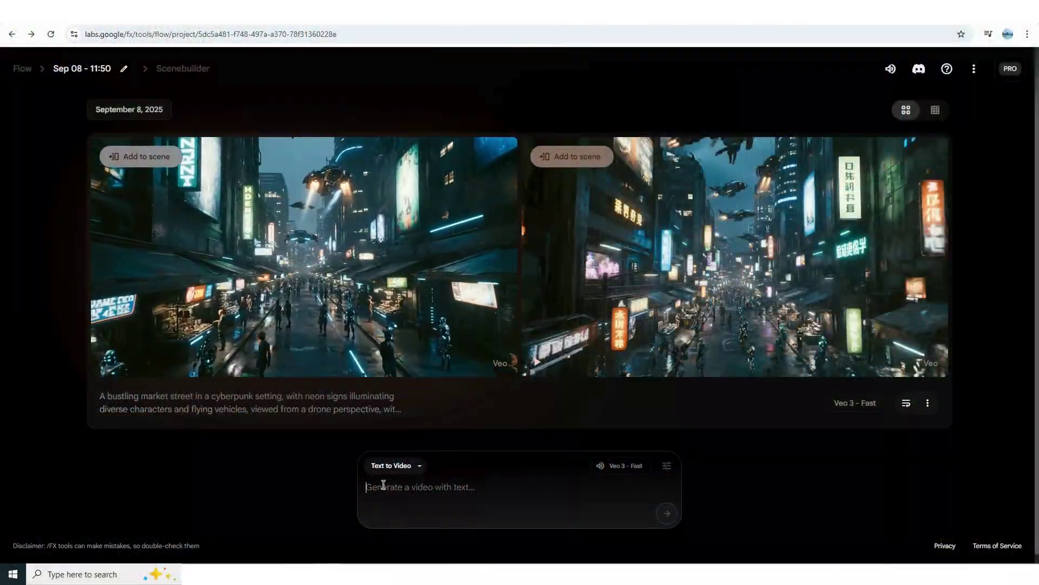
Generate the post-apocalyptic overgrown ruins clips and play both results
text(post-apocalyptic, overgrown ruins version of the same street.)
click(667, 513)
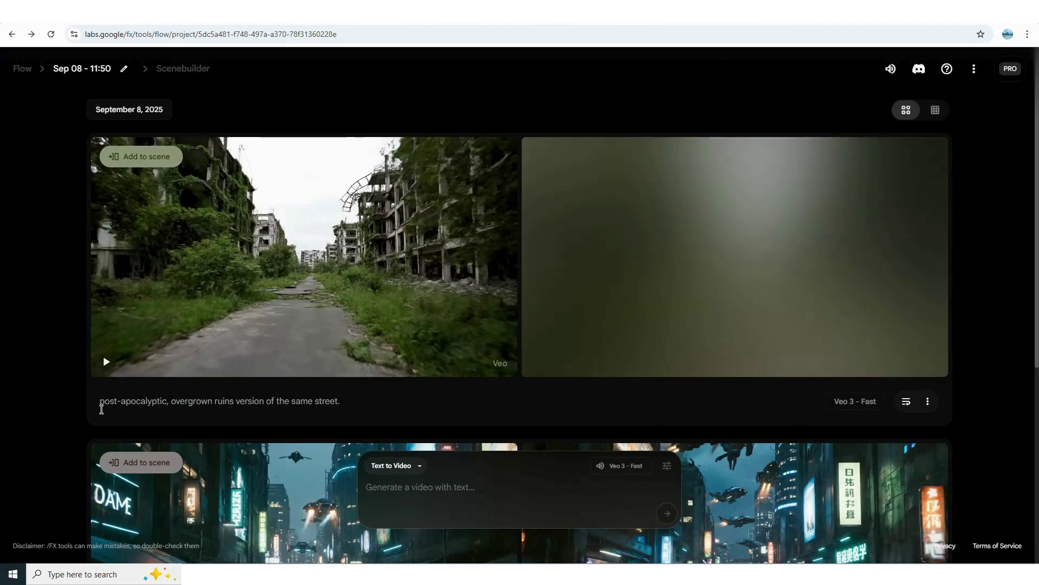
click(105, 362)
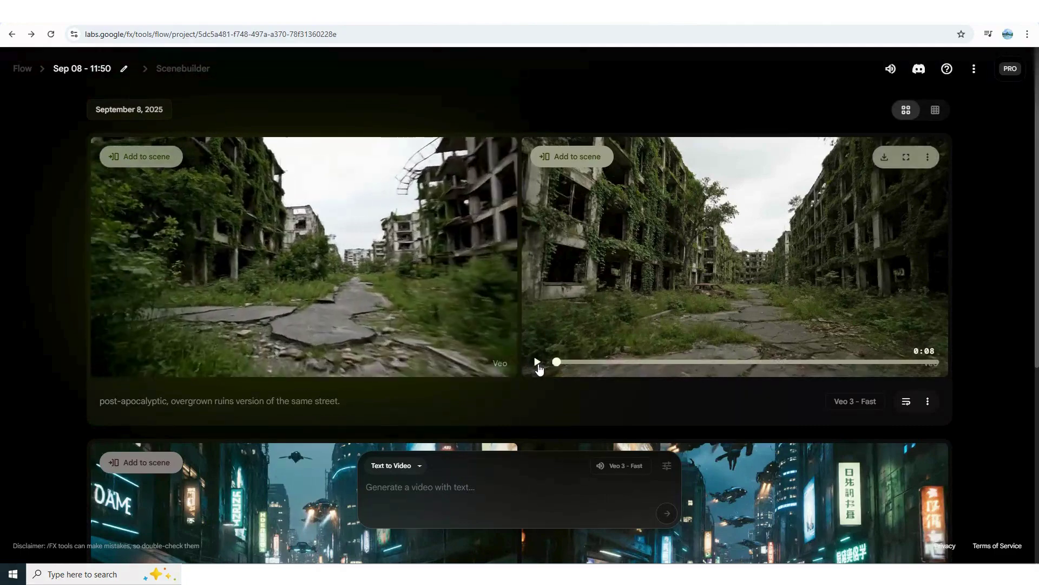
click(537, 362)
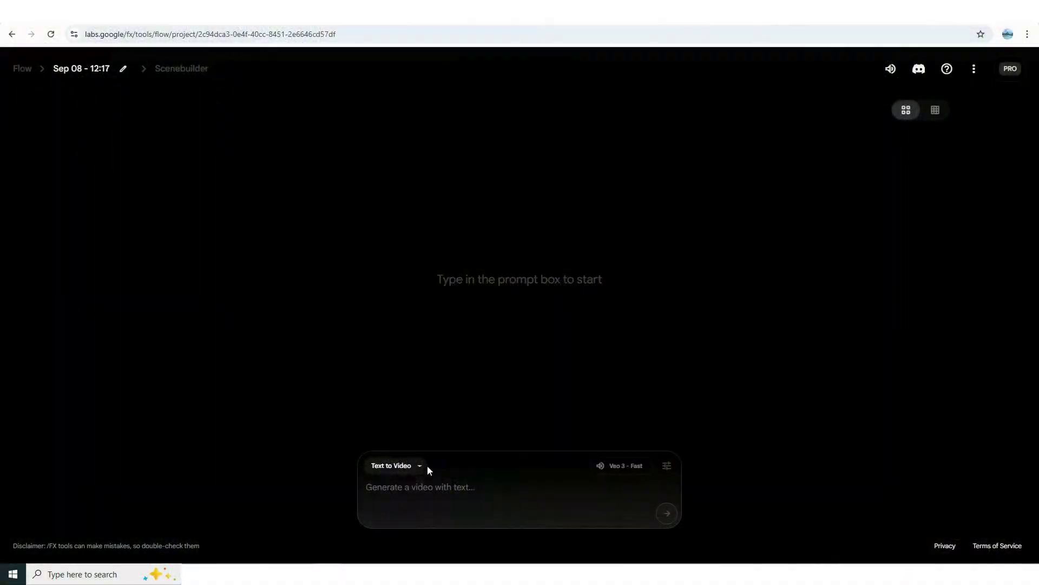
Choose Frames to Video from the mode list and show the camera motion presets
click(421, 466)
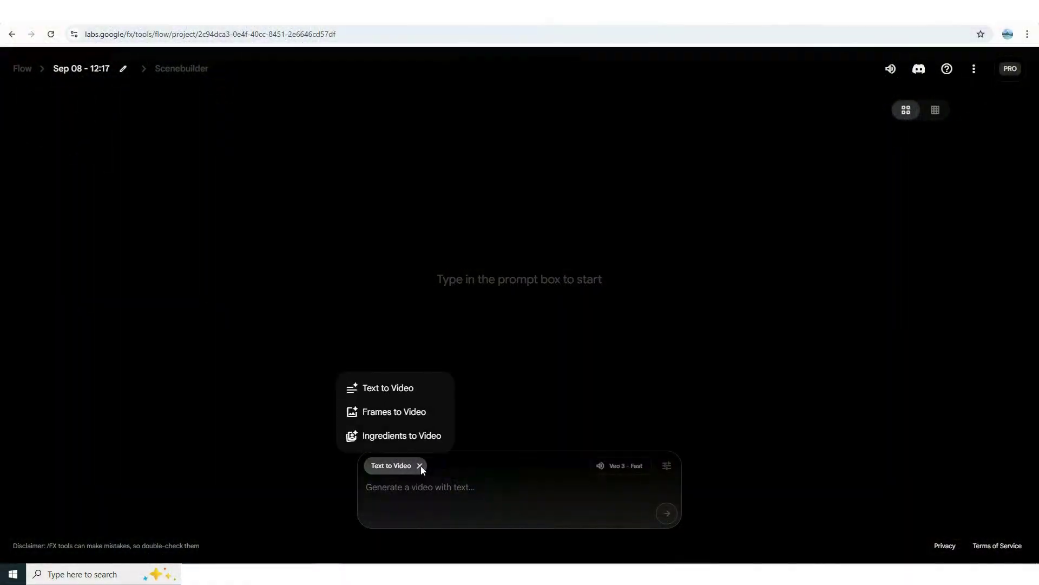
click(423, 413)
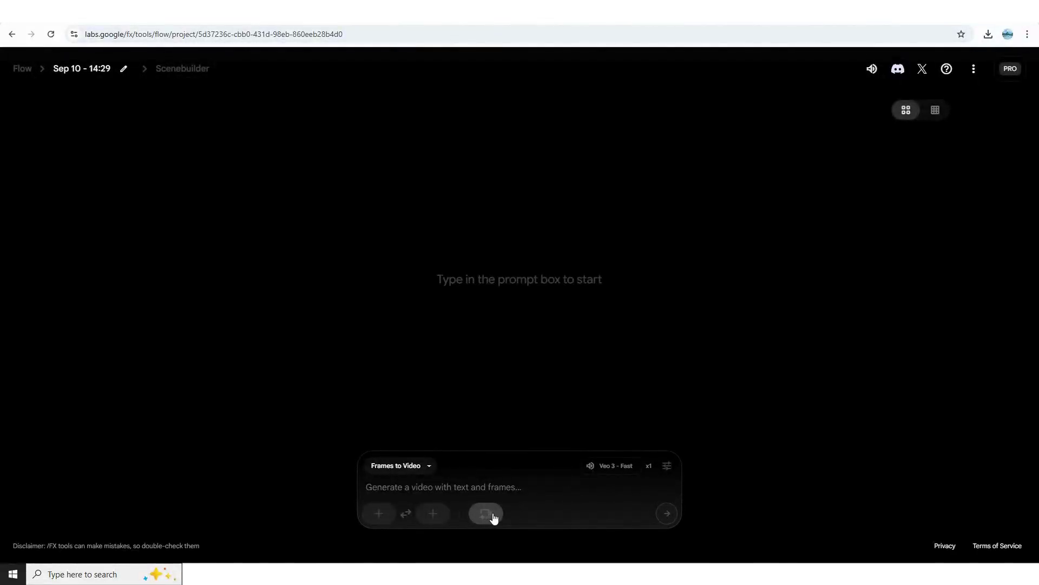
click(494, 518)
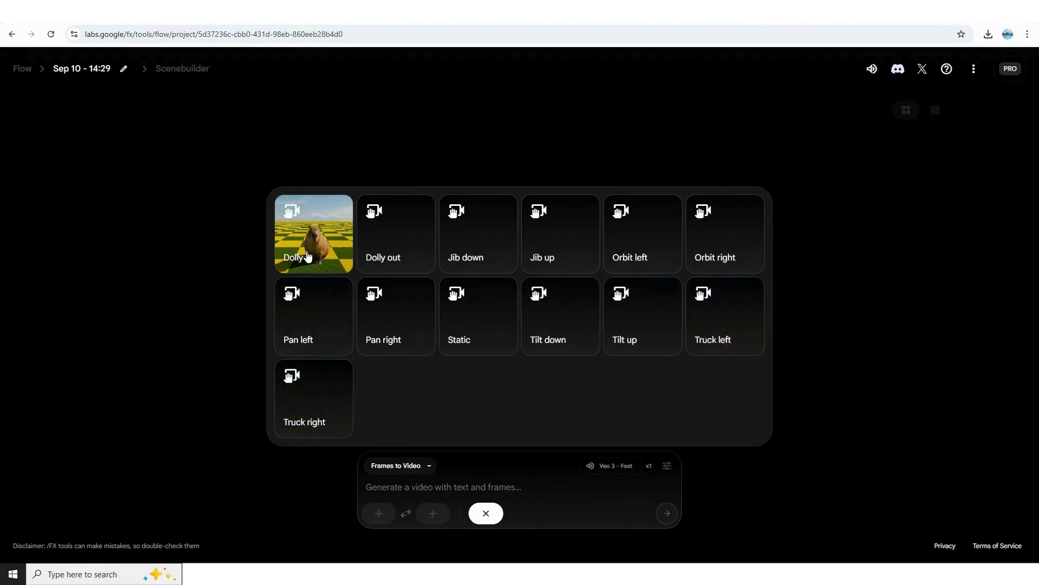
click(378, 512)
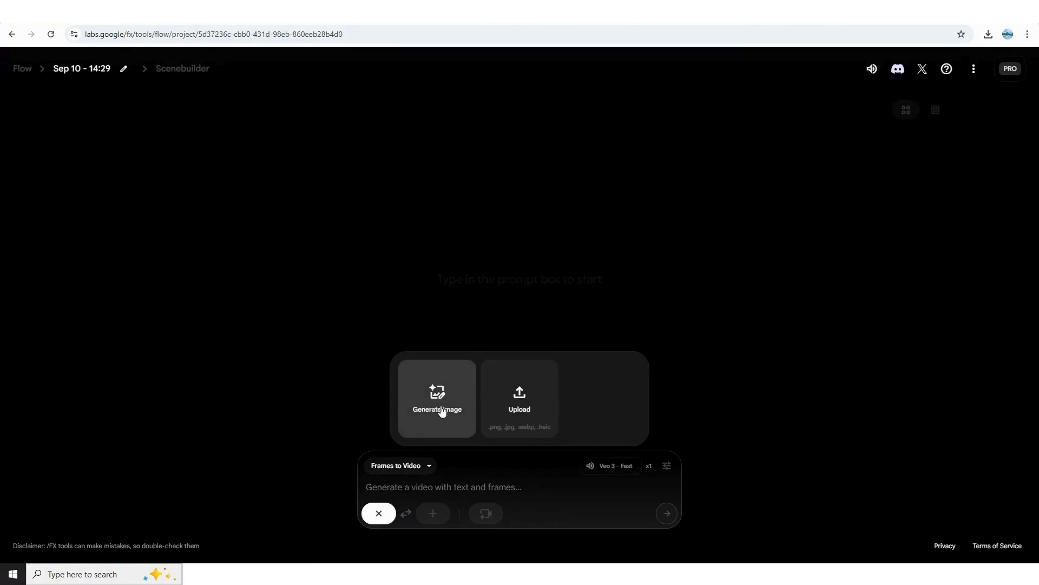
click(441, 410)
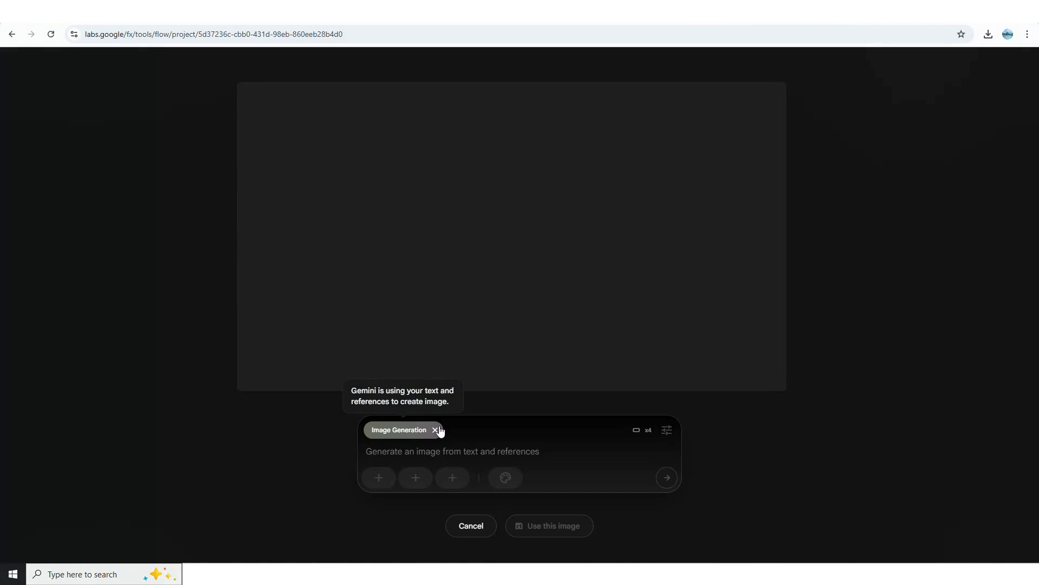
click(437, 430)
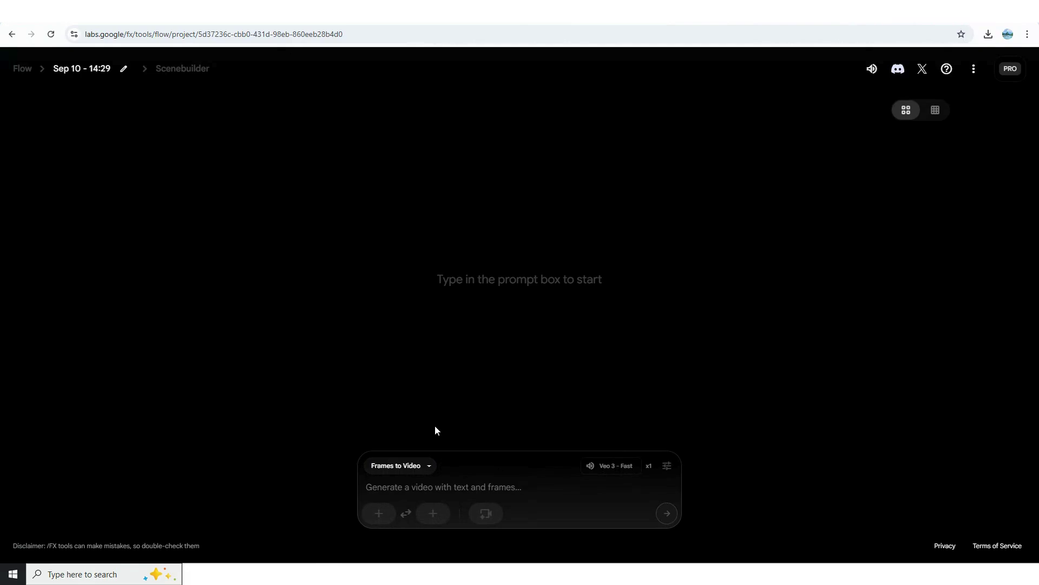
Upload the mouse-with-glasses image and save its landscape crop as the start frame
click(380, 514)
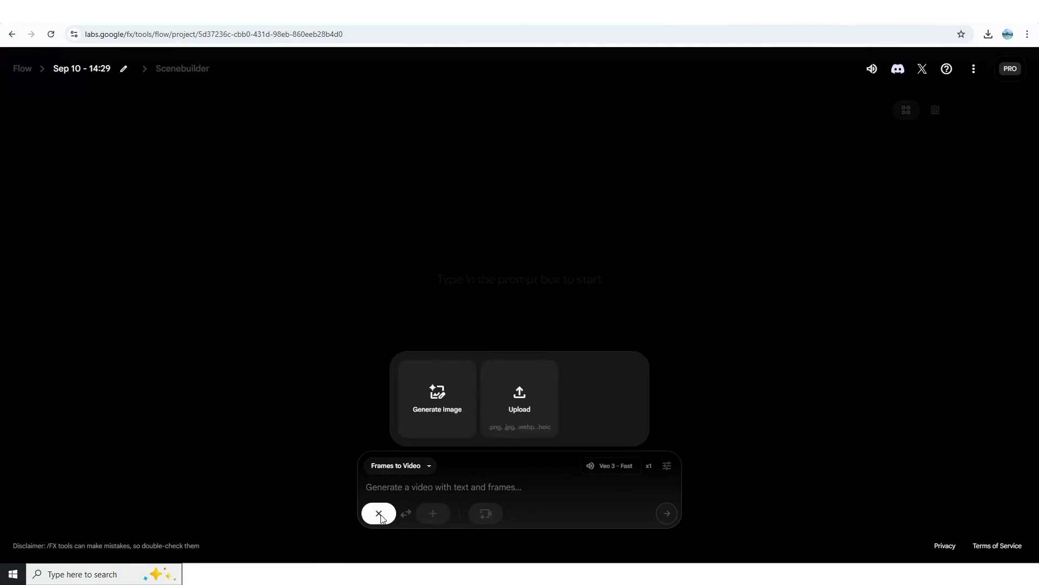
click(514, 397)
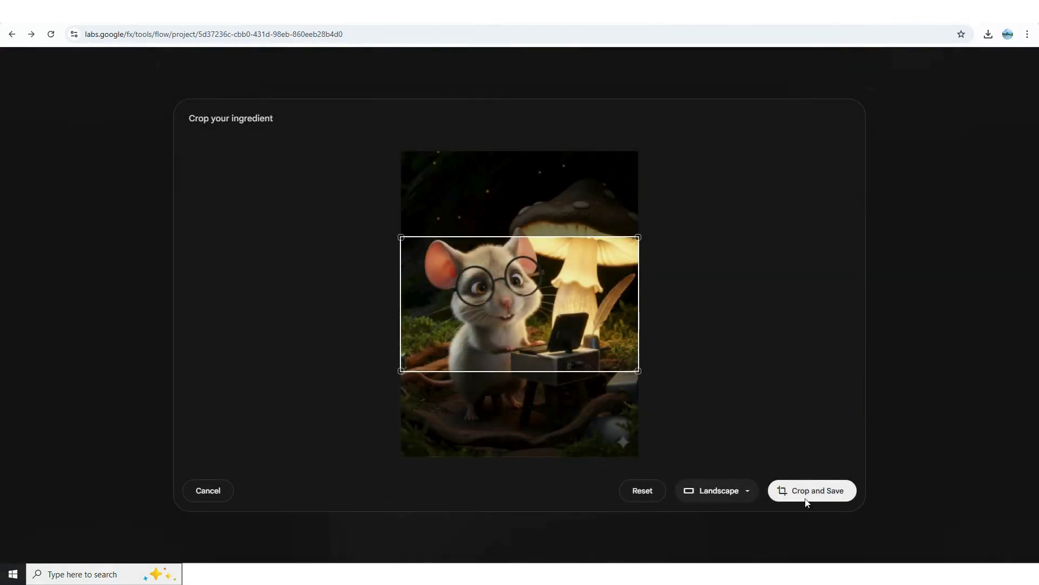
click(814, 493)
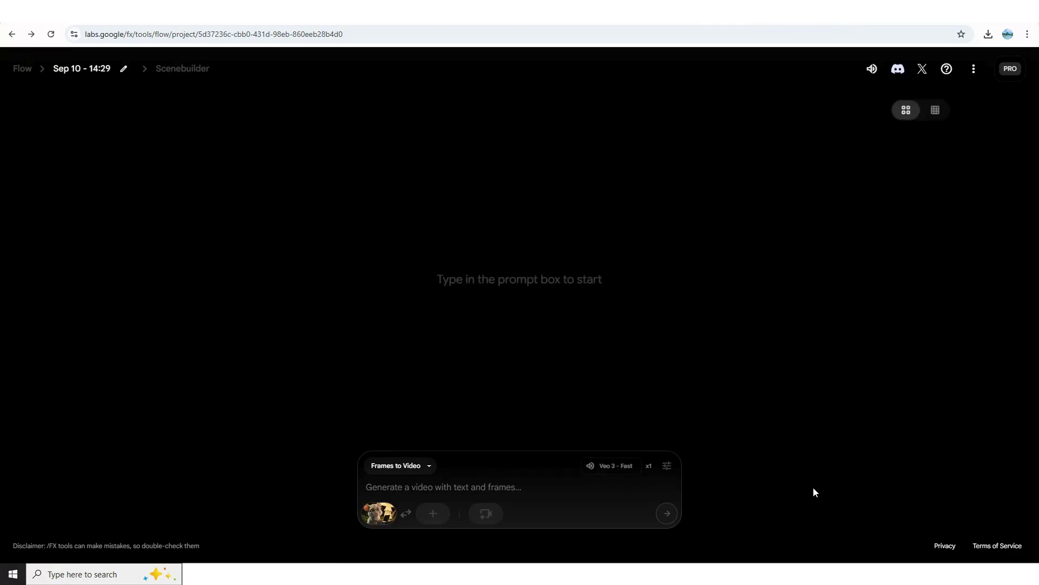
Reuse the mouse image as the end frame and save its crop
click(434, 513)
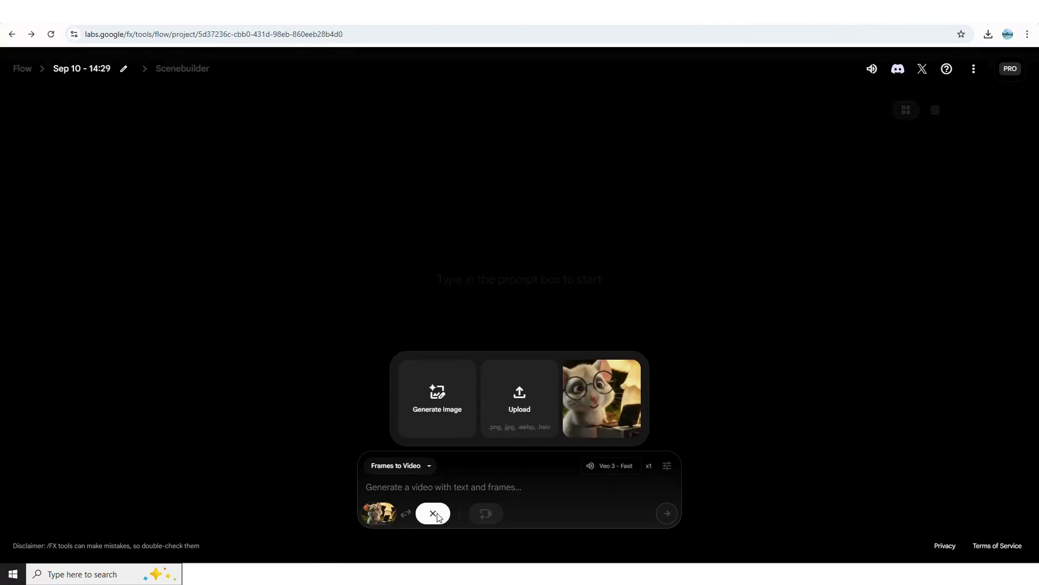
click(601, 398)
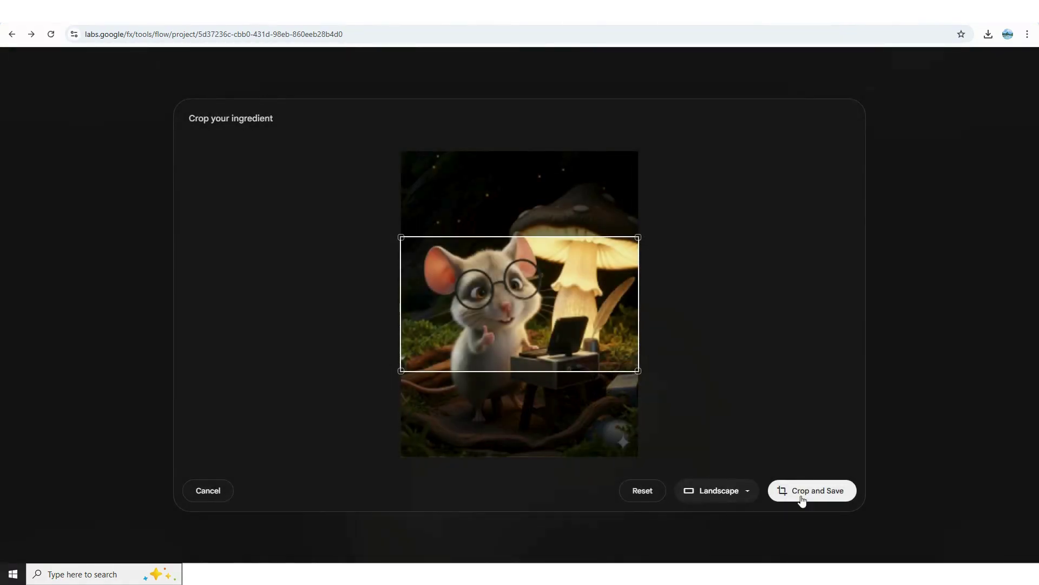
click(815, 494)
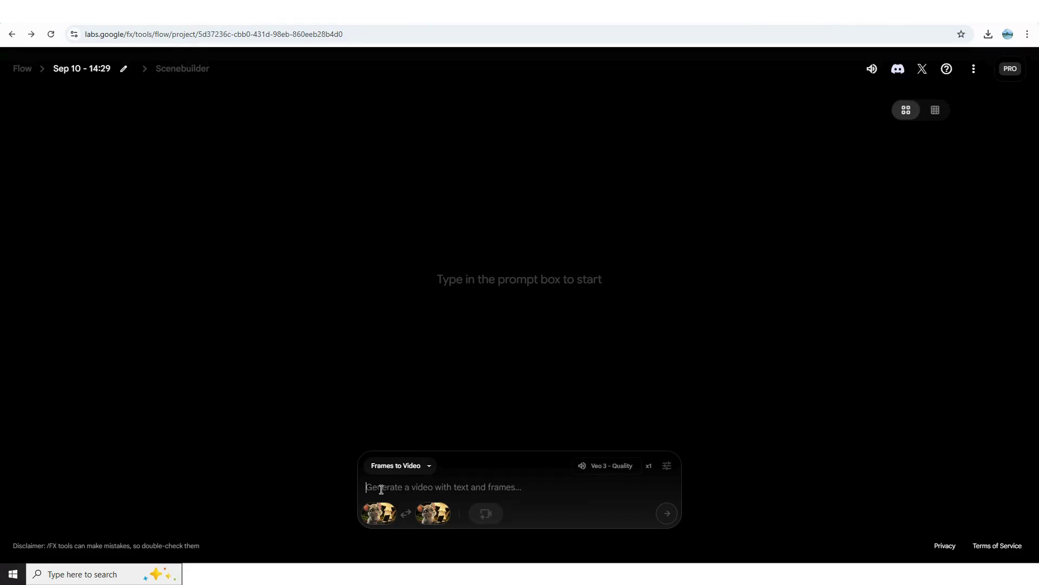
Paste the fantasy-forest mouse-under-a-mushroom prompt and send it to generate the clip
text(8-second cinematic 4K. In a glowing fantasy forest, a mouse with glasses types on a tiny computer under a giant mushroom. At 6s, the mouse looks into the camera, gives a cheerful thumbs-up, and says clearly with upbeat narrator tone: 'Zero to G!' Magical sparks and whimsical orchestral music rise as the line lands)
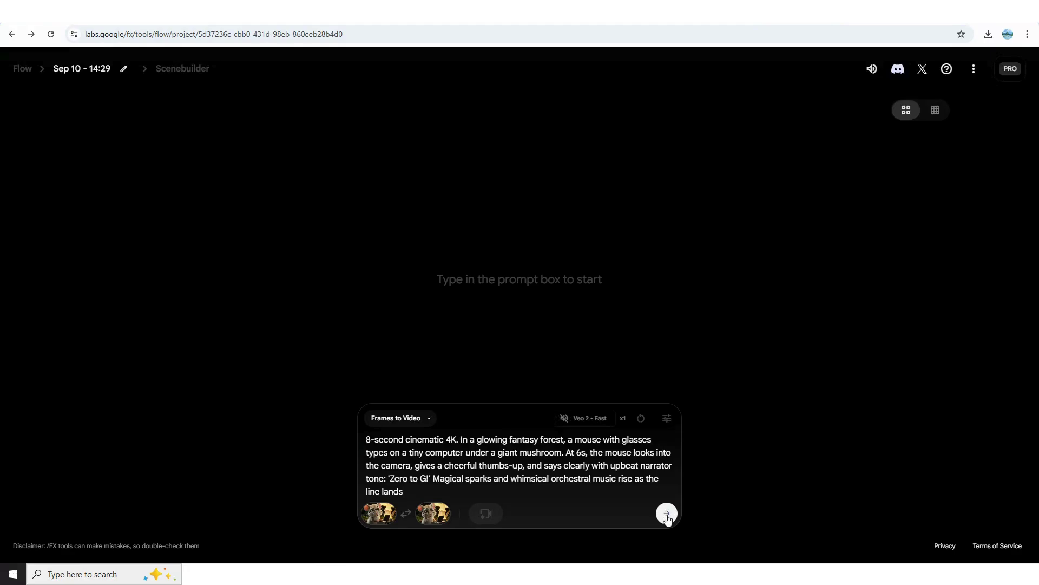
click(667, 514)
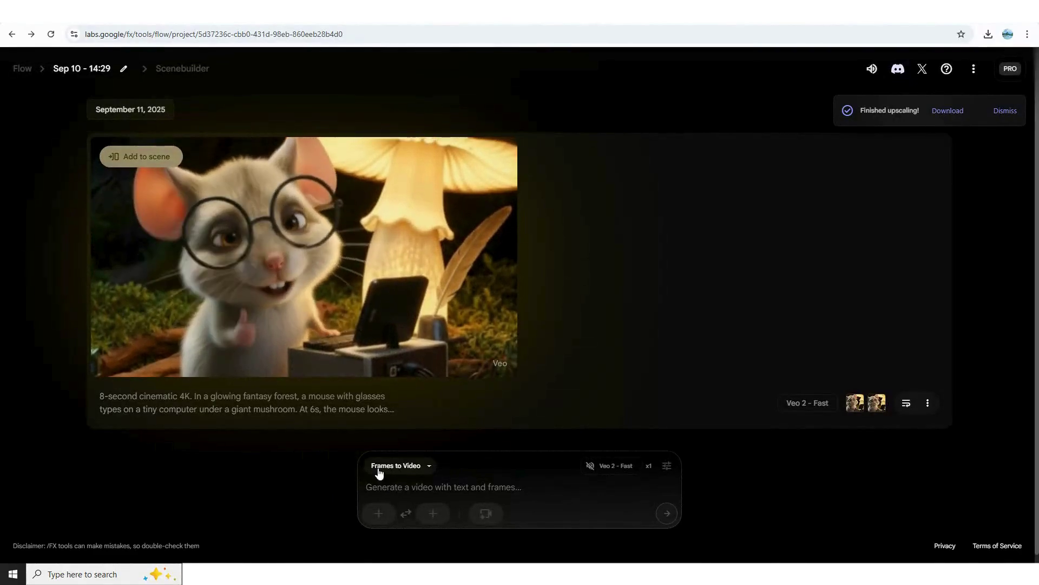
Switch to Ingredients to Video and generate a blue sneaker image as the first ingredient
click(429, 467)
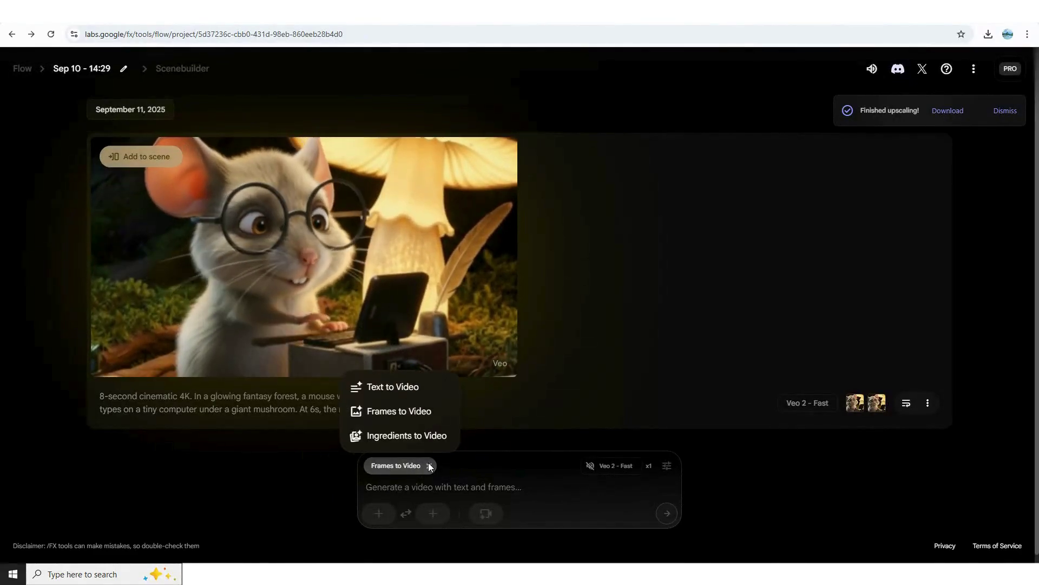
click(410, 437)
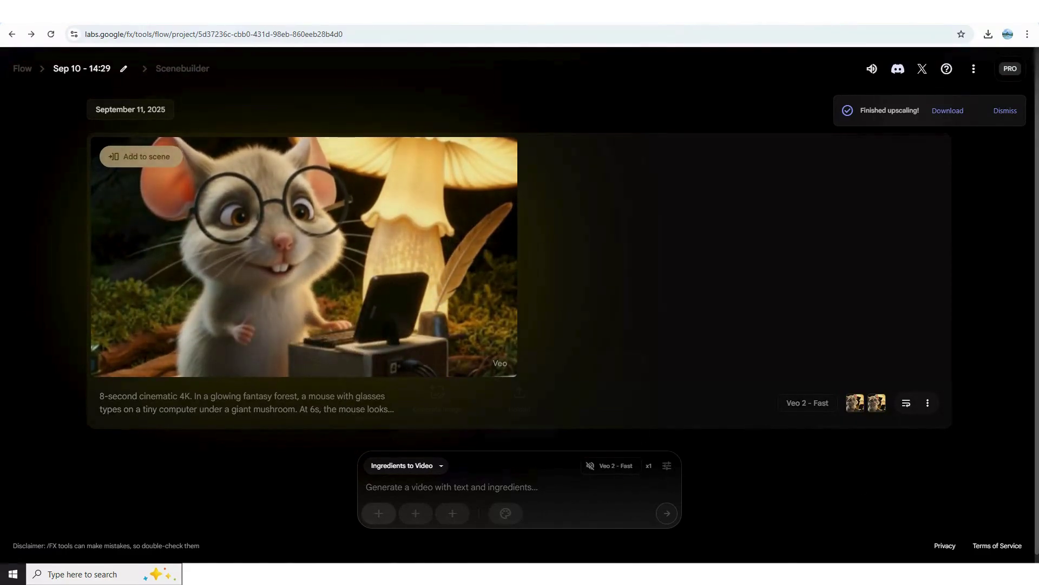
click(379, 514)
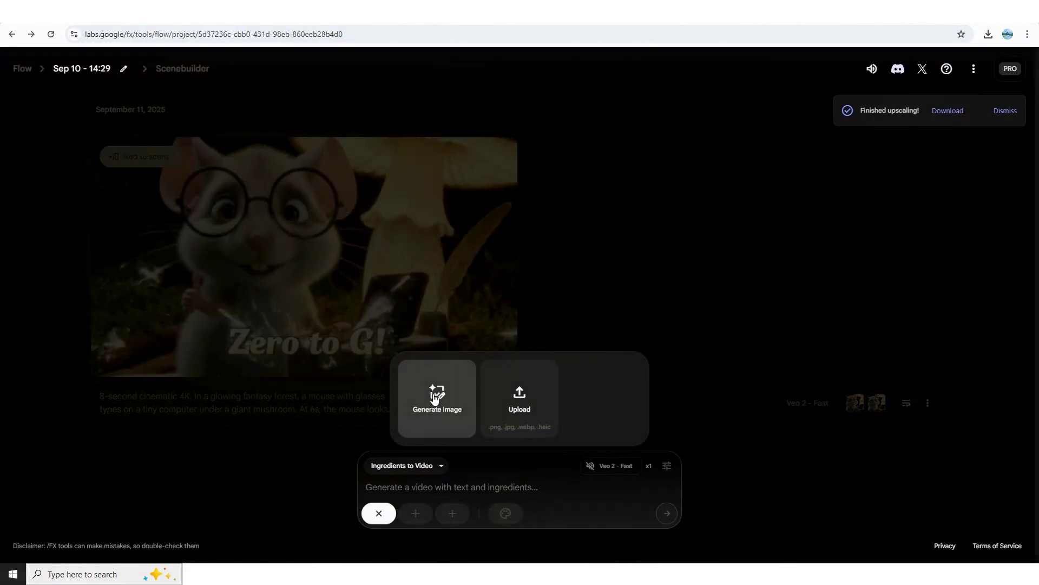
click(434, 398)
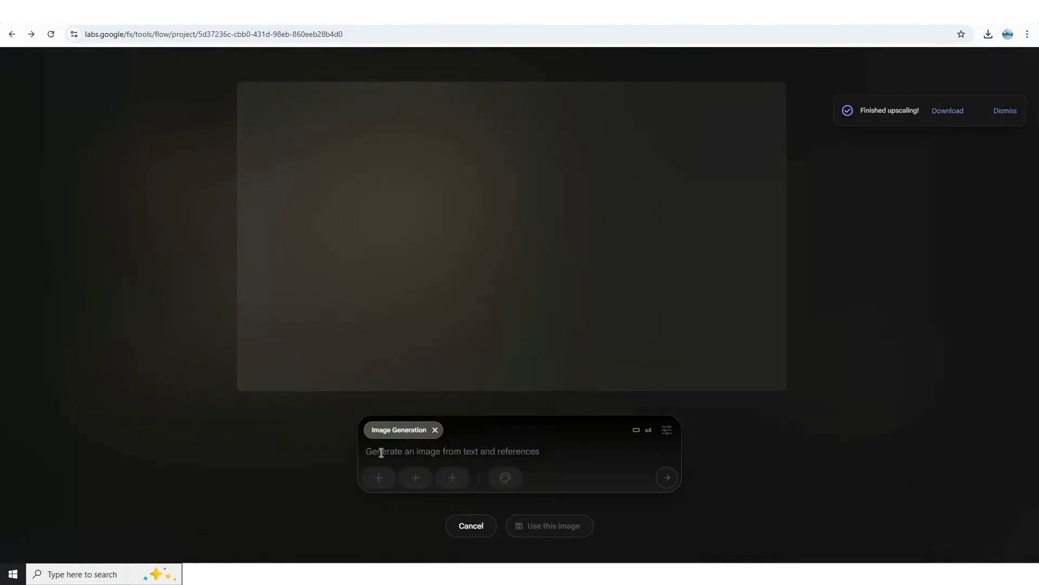
click(665, 480)
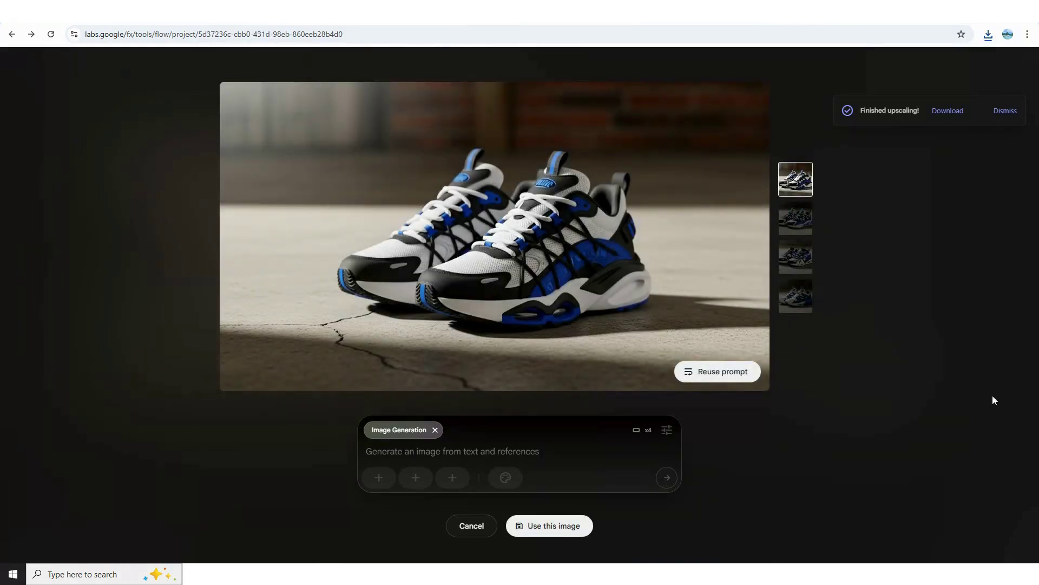
click(553, 526)
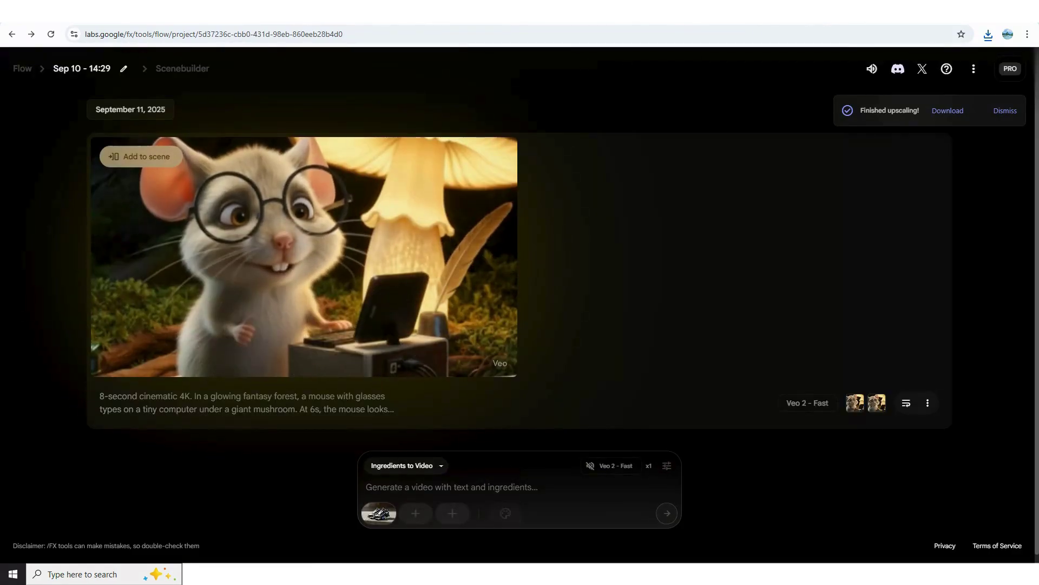
Generate a fireworks image and add it as the second ingredient
click(416, 513)
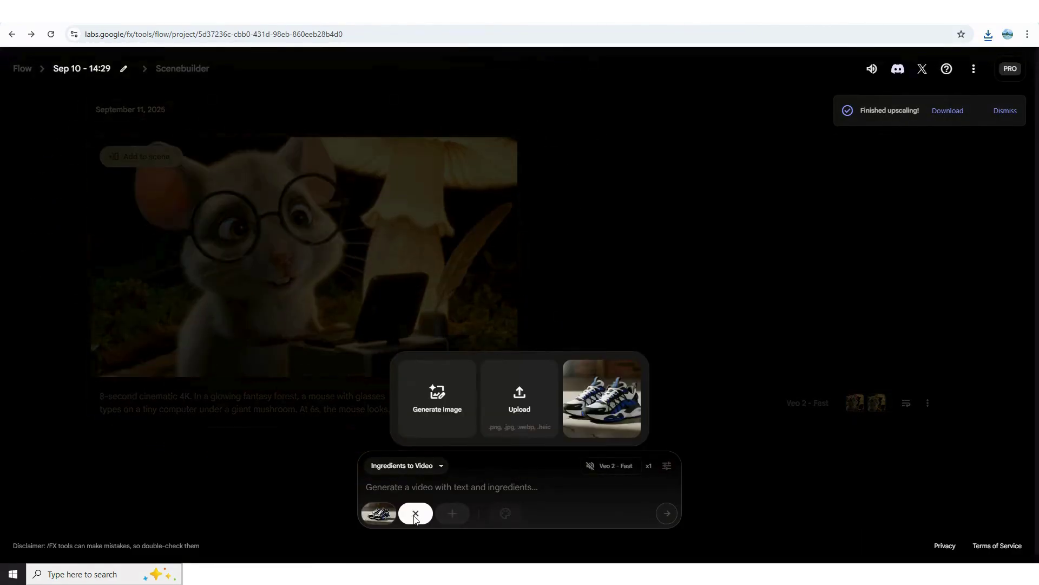
click(435, 406)
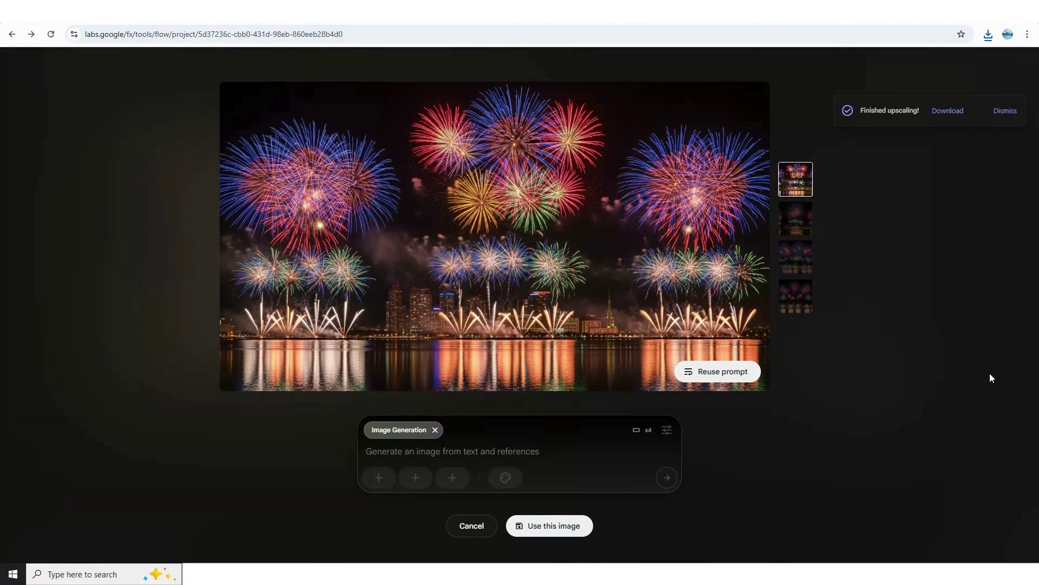
click(568, 530)
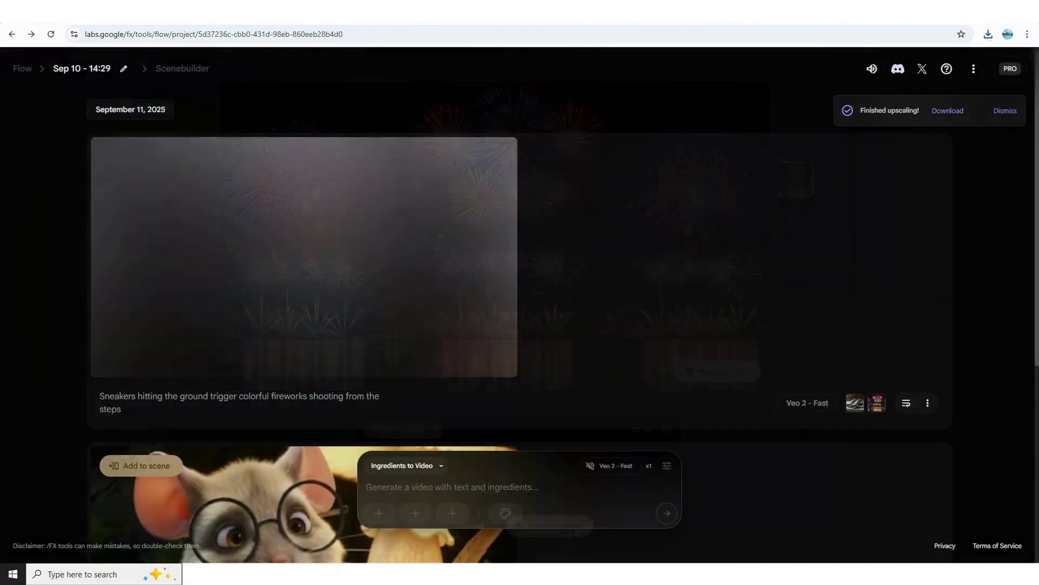